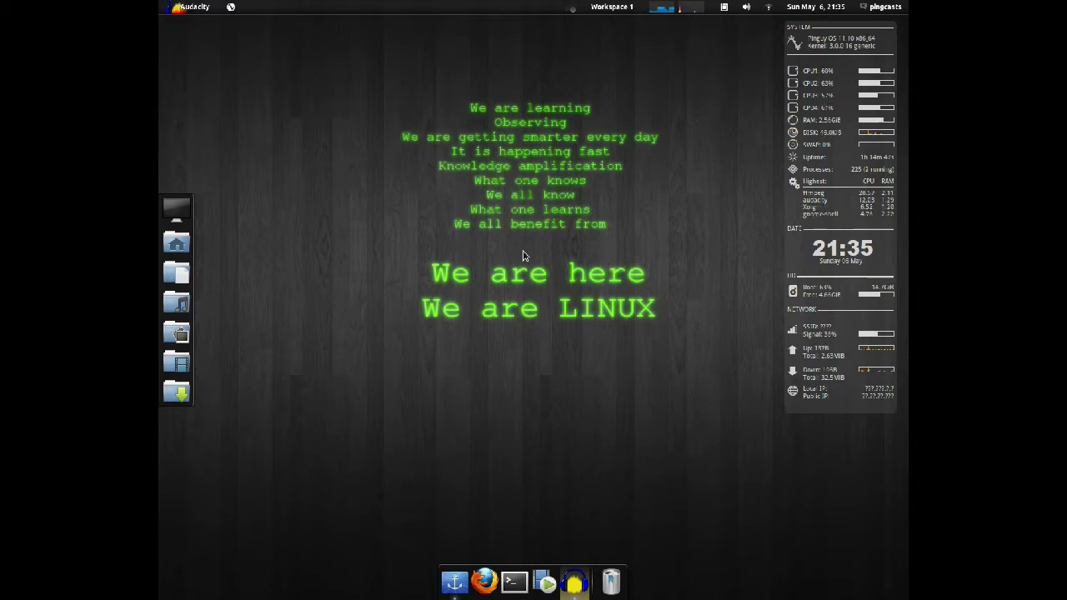
click(486, 570)
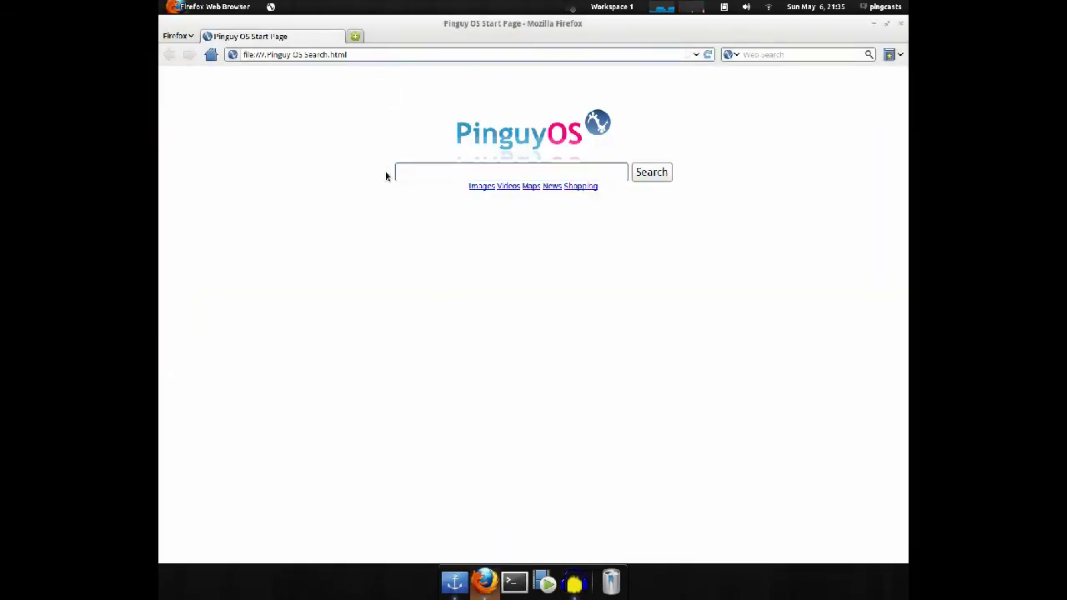
key(ctrl+l)
text(www.l)
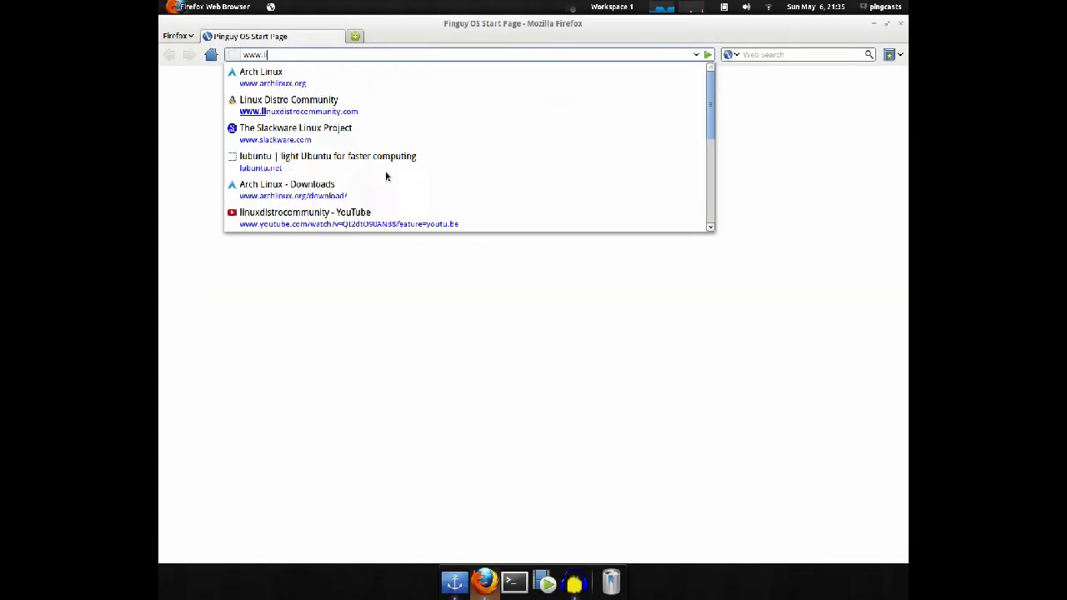
text(inuxdistrocommu)
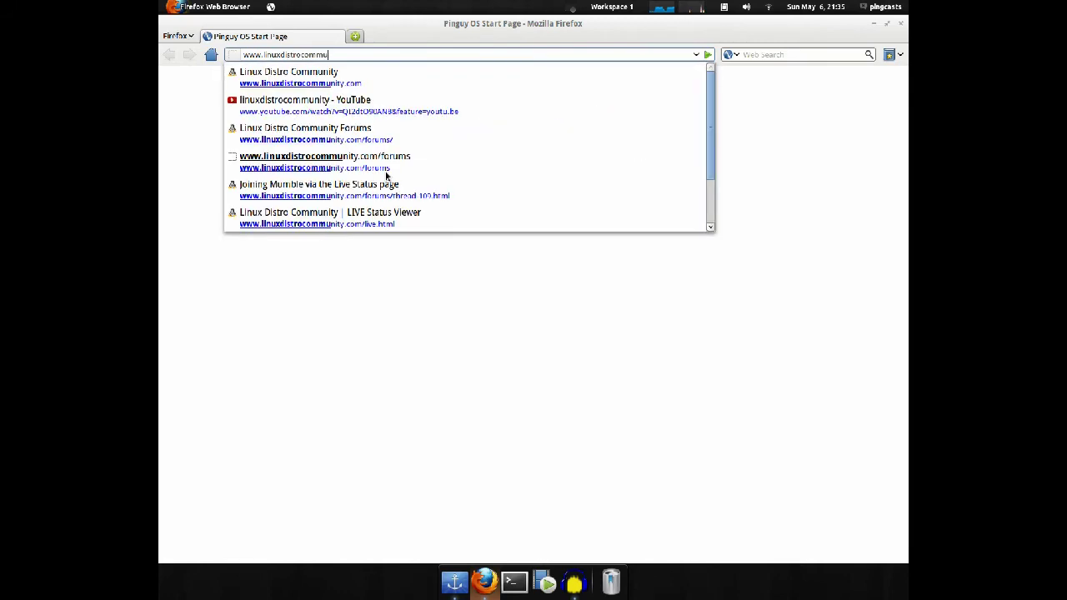
text(nity.com)
key(Return)
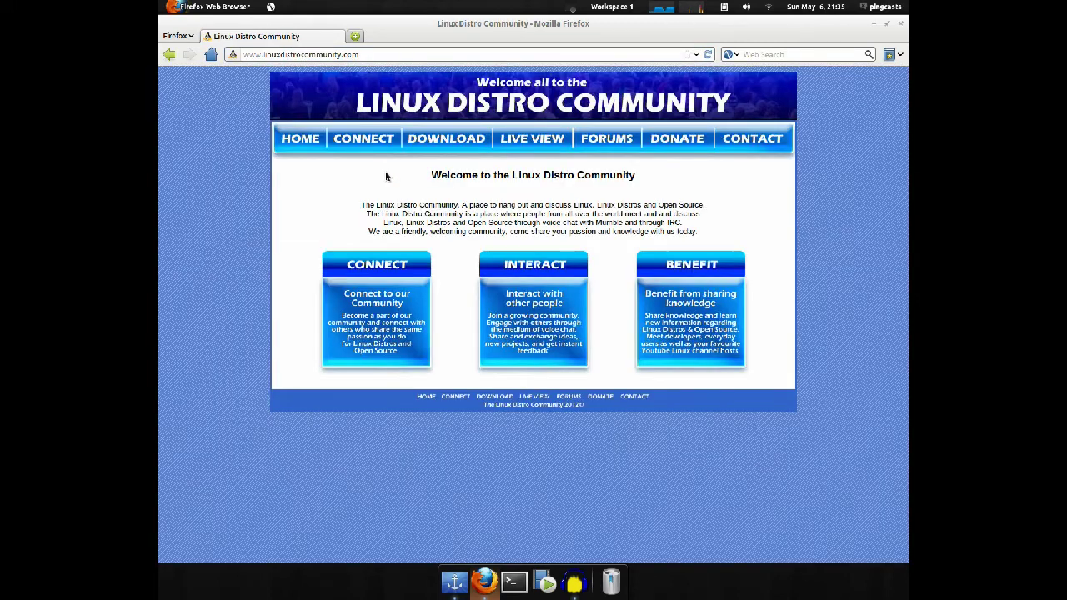
click(373, 145)
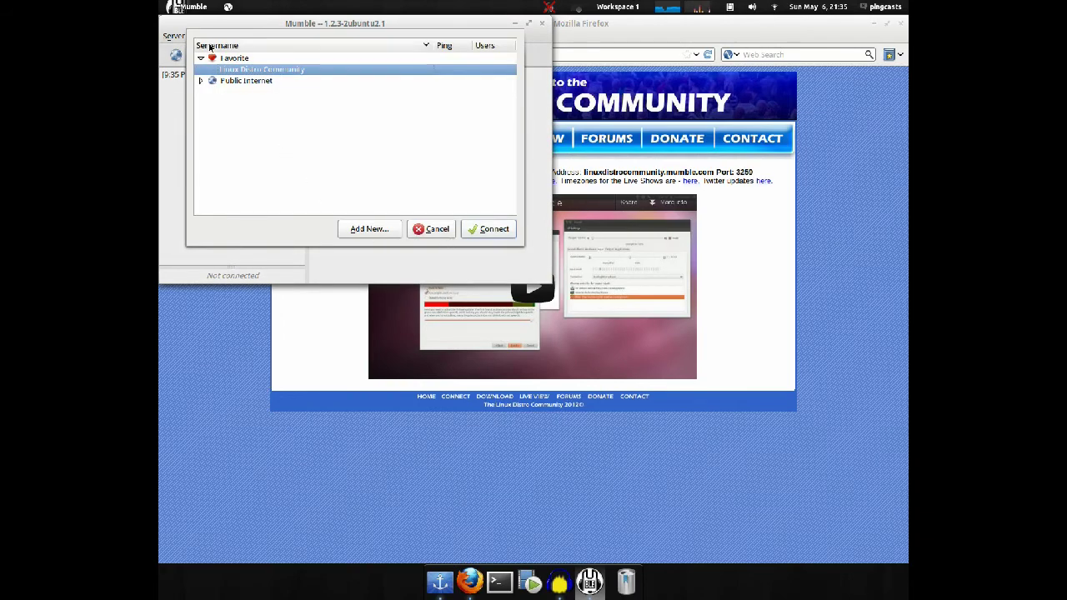
In Mumble, replace the Linux Distro Community favourite with a same-named entry for linuxdistrocommunity.mumble.com, port 3259, keeping the default username, and close Mumble
right_click(277, 74)
click(285, 93)
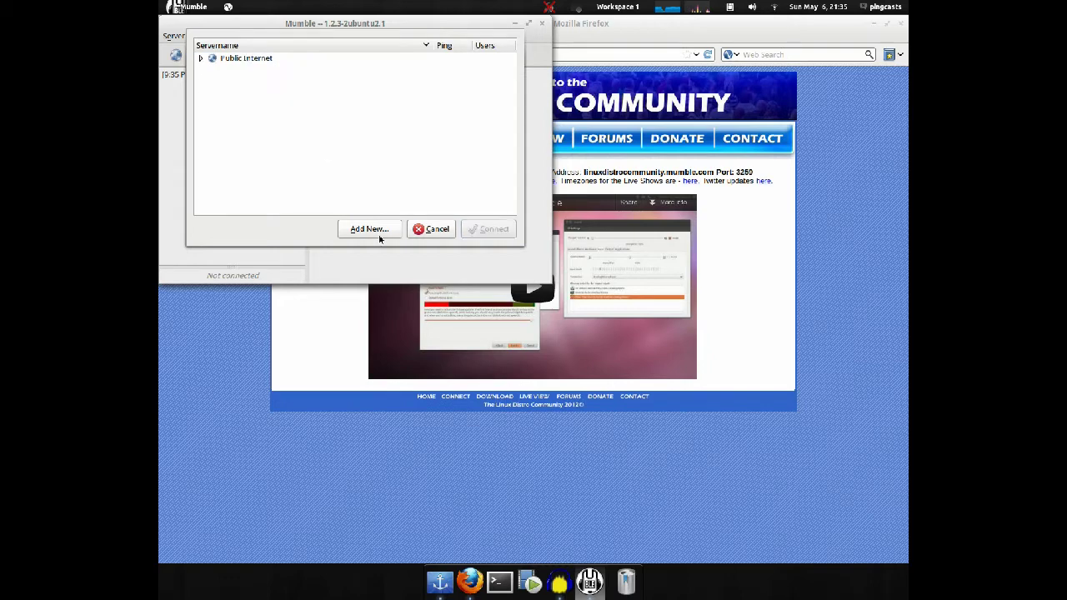
click(369, 228)
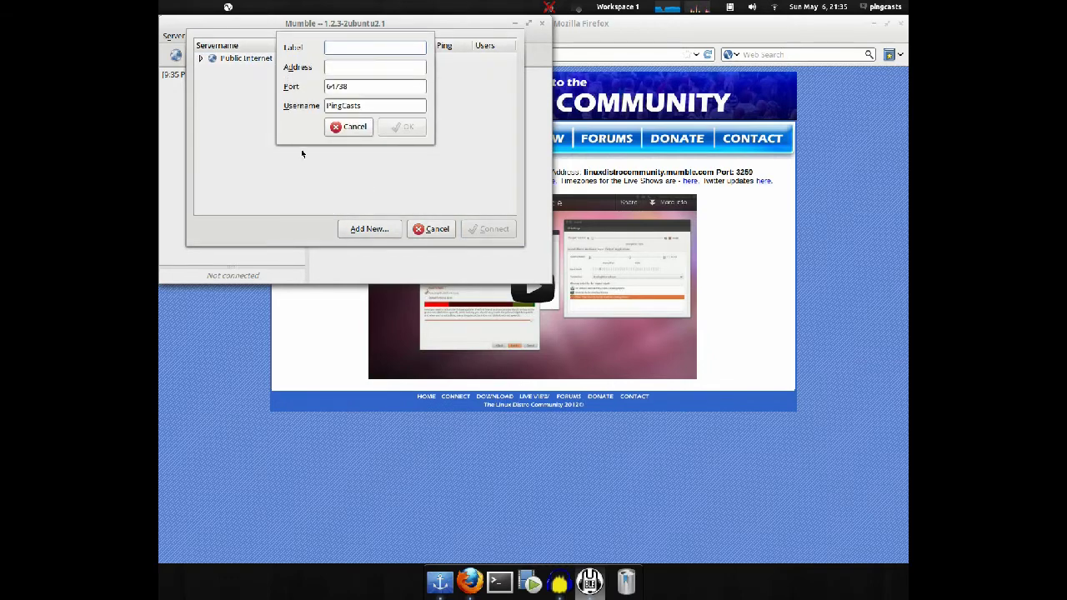
text(Linux Distro Community)
key(Tab)
text(linuxdistr)
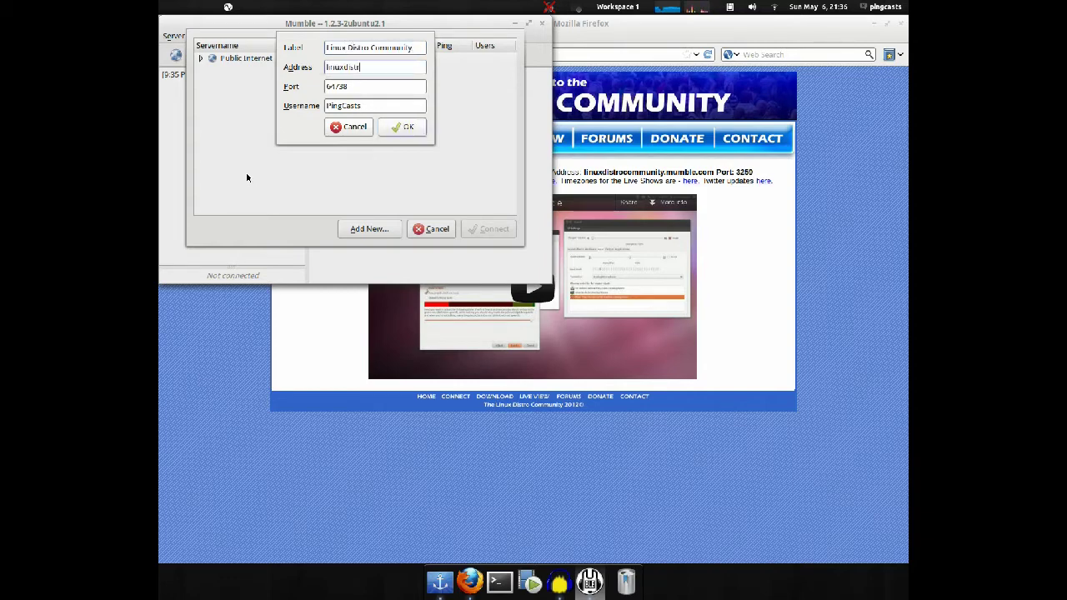
text(ocommunity.mumble.com)
key(Tab)
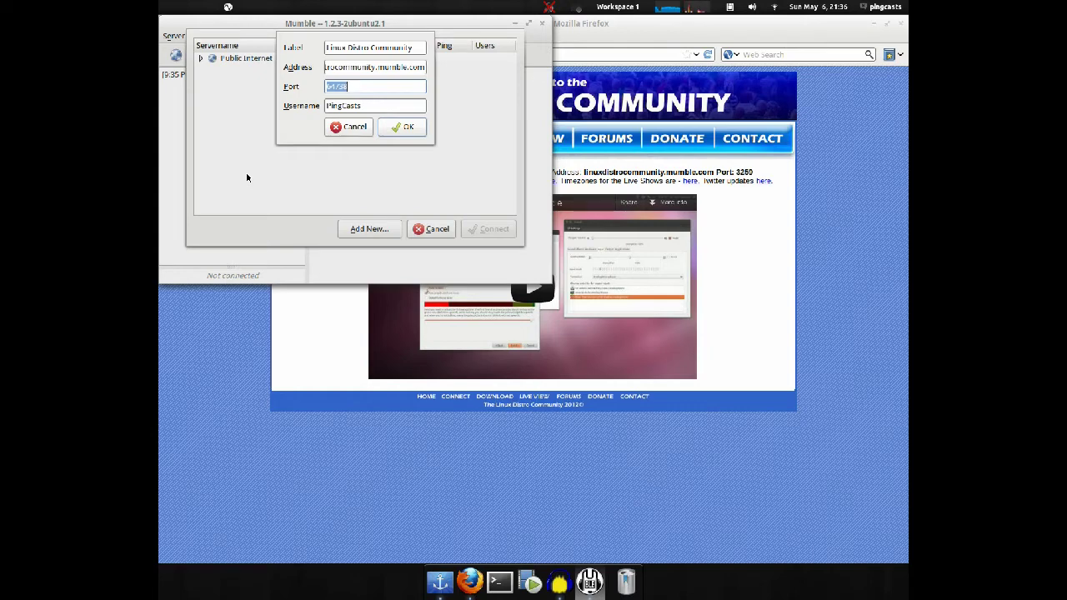
text(3259)
key(Tab)
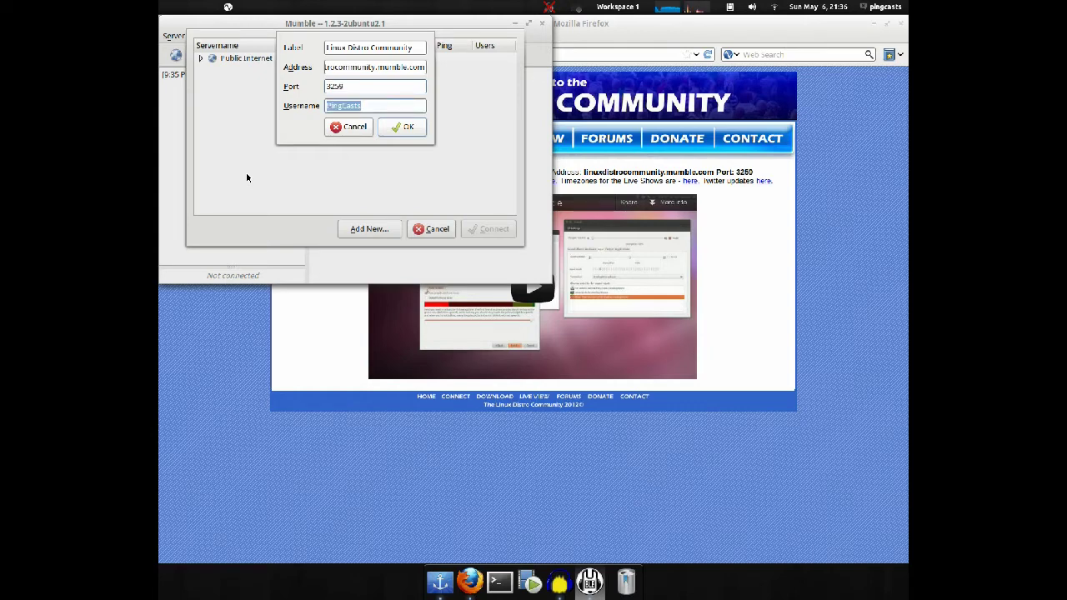
click(416, 131)
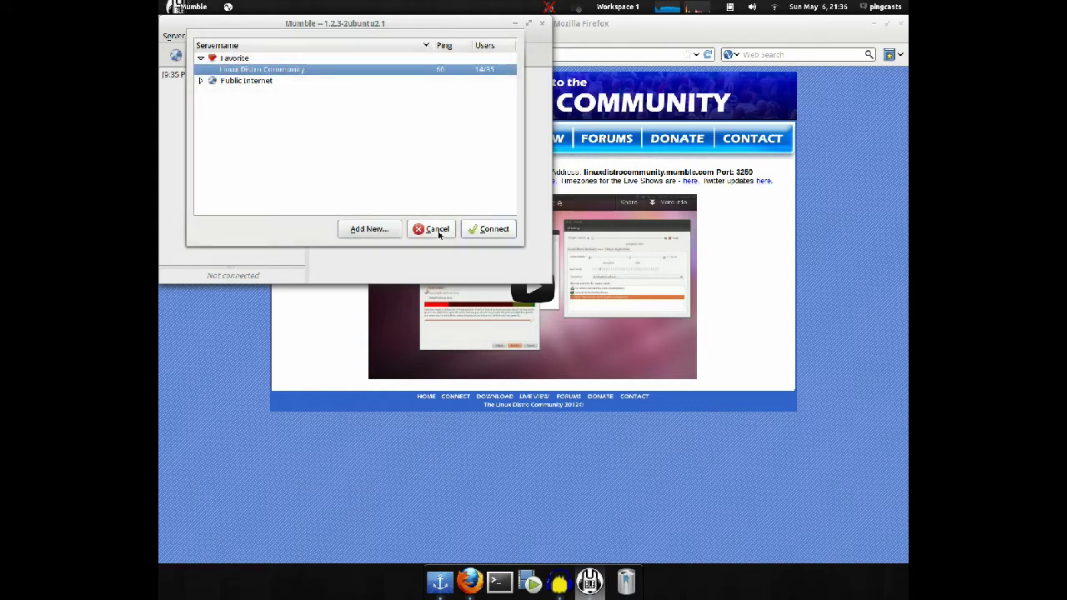
click(437, 230)
click(541, 24)
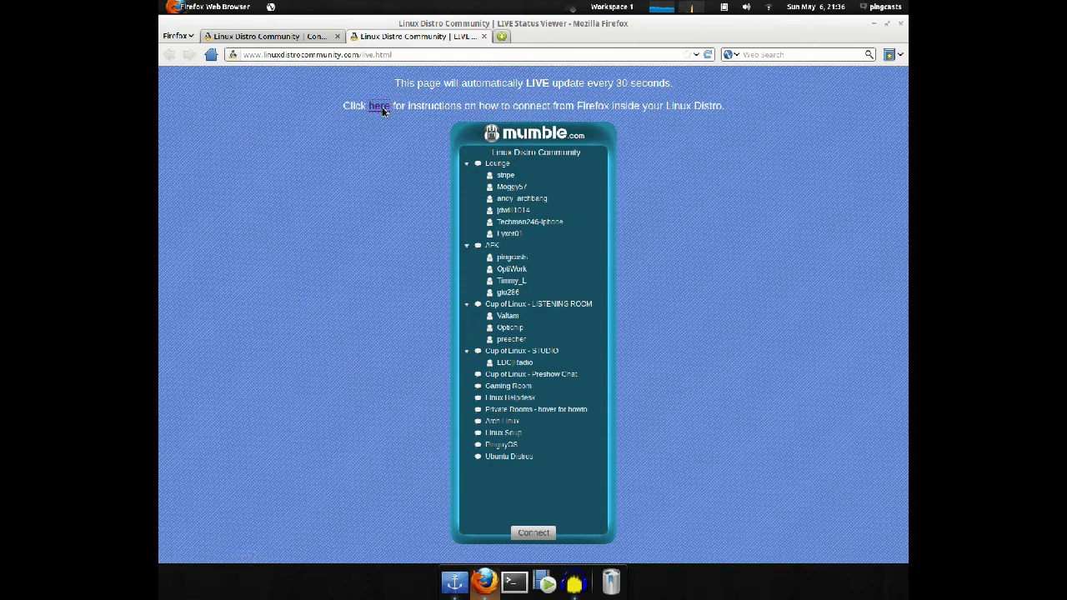
From the Live Status page, open the instructions for connecting from Firefox and review the thread's setup steps
click(379, 106)
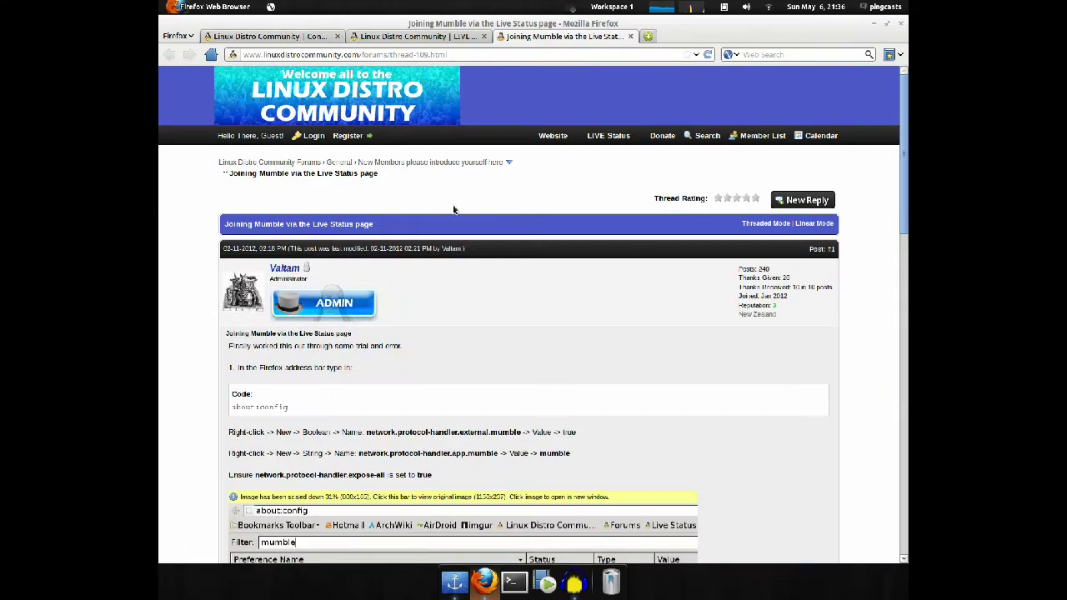
scroll(305, 237, down, 5)
scroll(333, 283, down, 3)
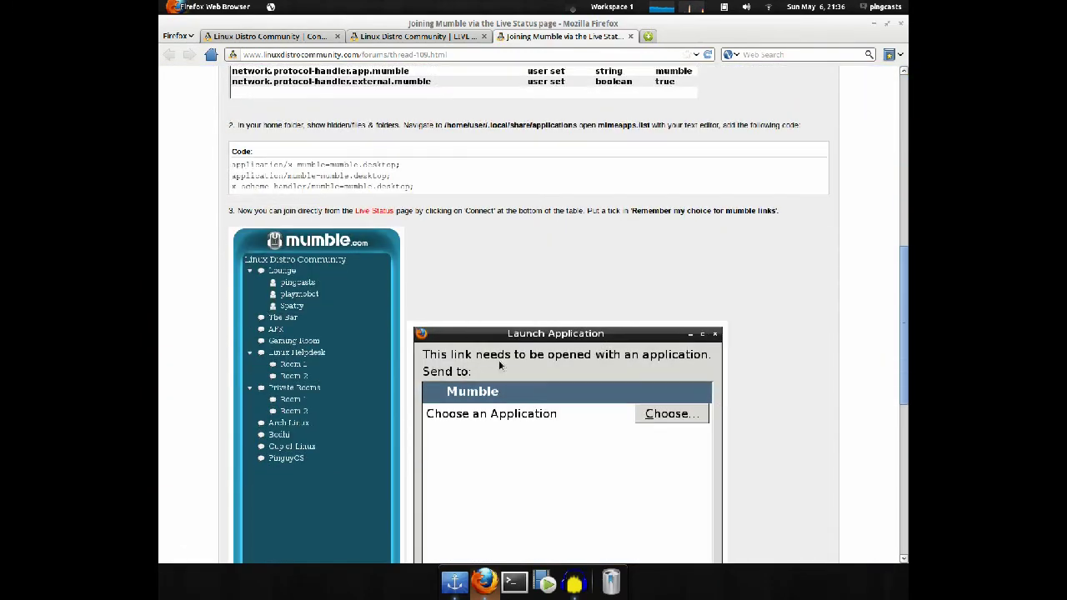
scroll(339, 292, up, 6)
scroll(431, 314, up, 5)
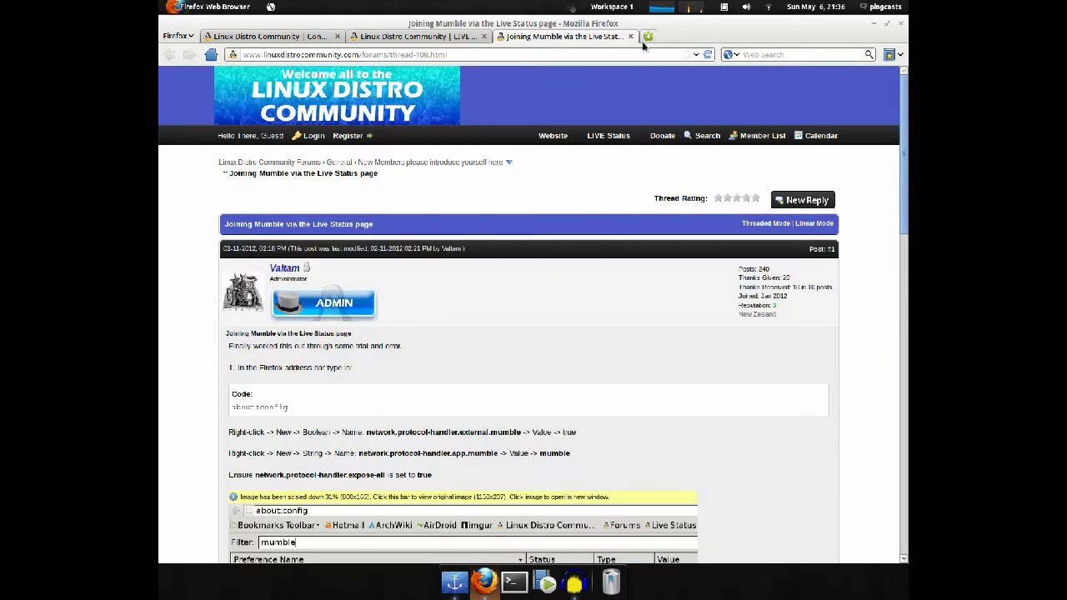
Open about:config in a new tab and proceed to the preferences list
key(ctrl+t)
text(abo)
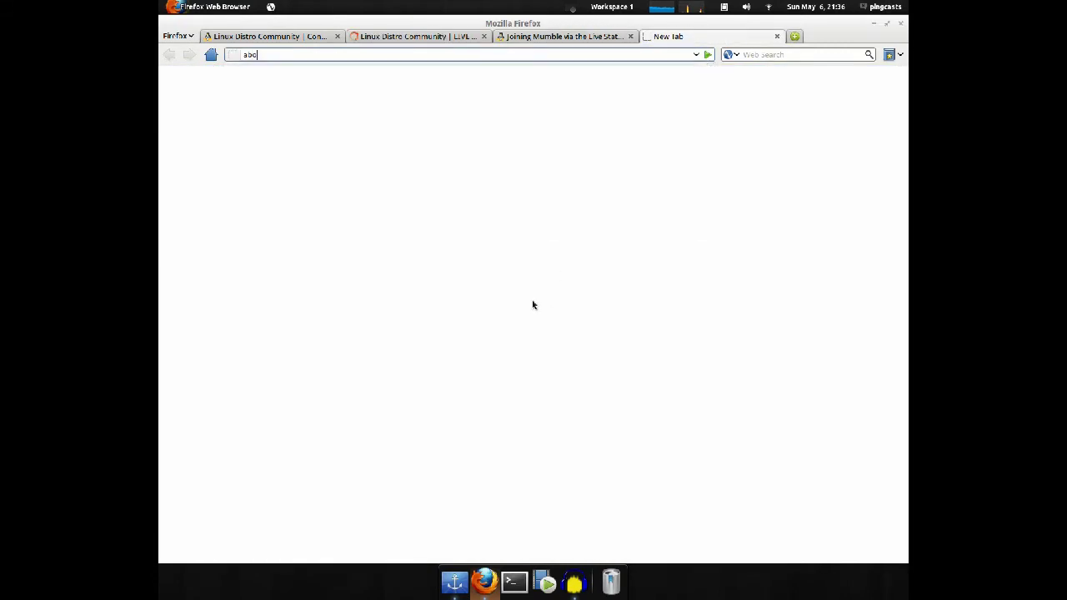
text(ut:config)
key(Return)
click(532, 290)
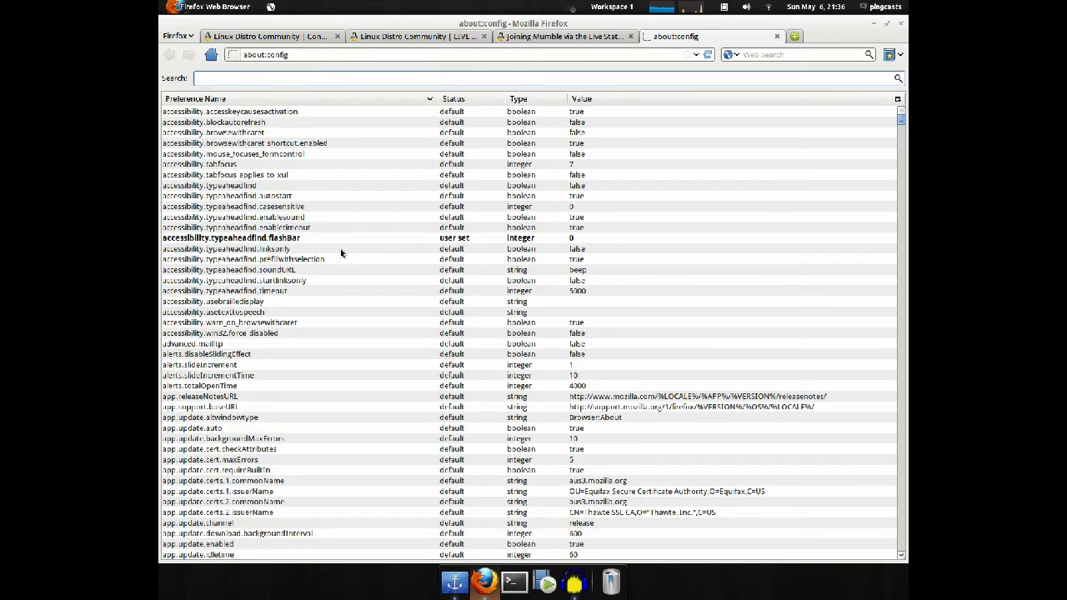
Create a new boolean preference named network.protocol-handler.external.mumble with the value true
click(837, 111)
right_click(839, 105)
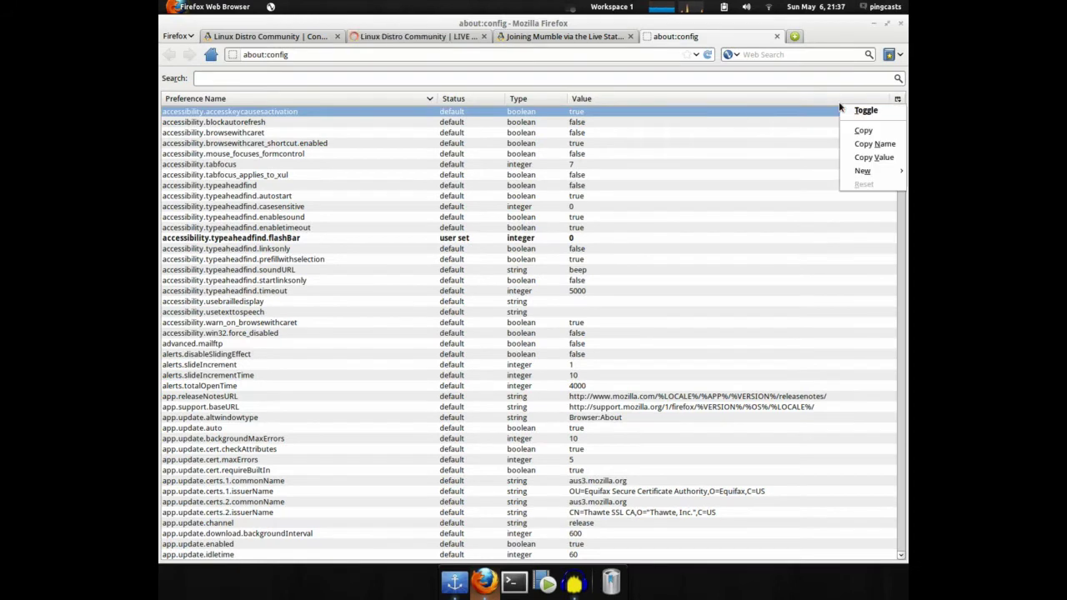
mouse_move(870, 172)
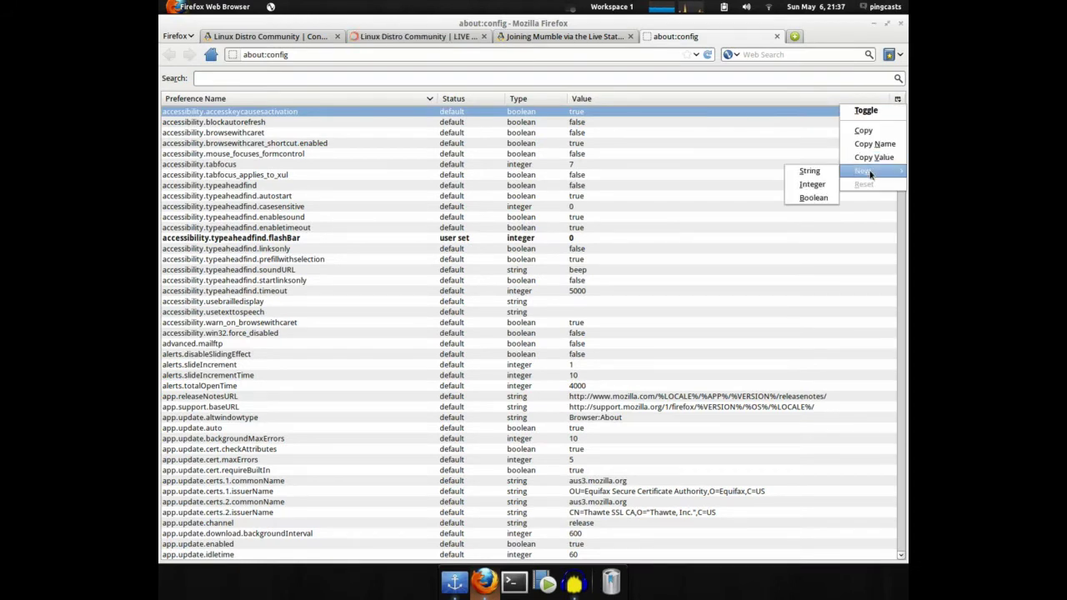
click(805, 198)
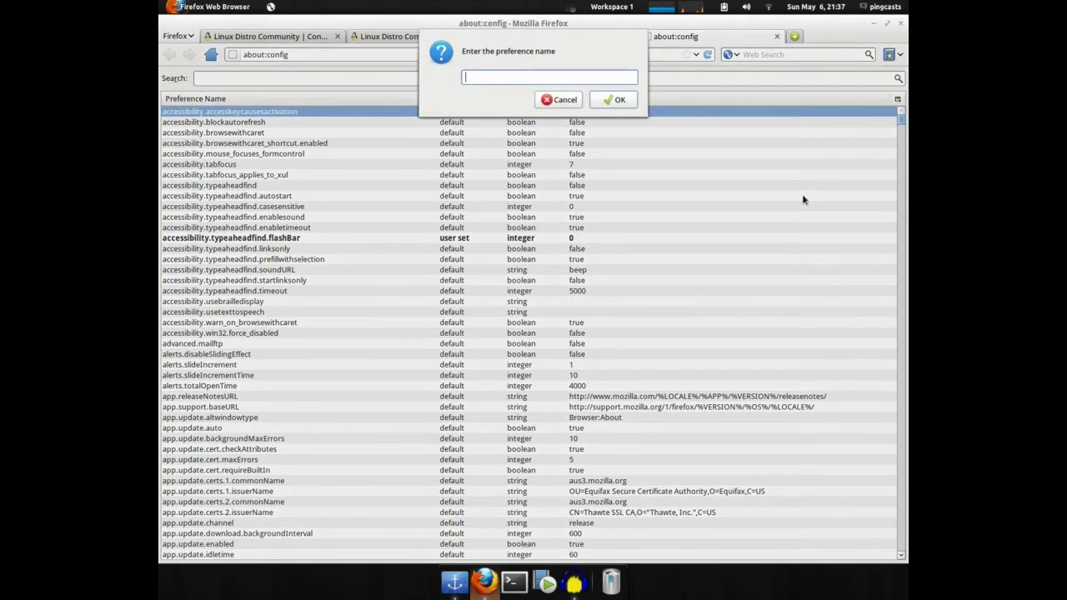
text(network.)
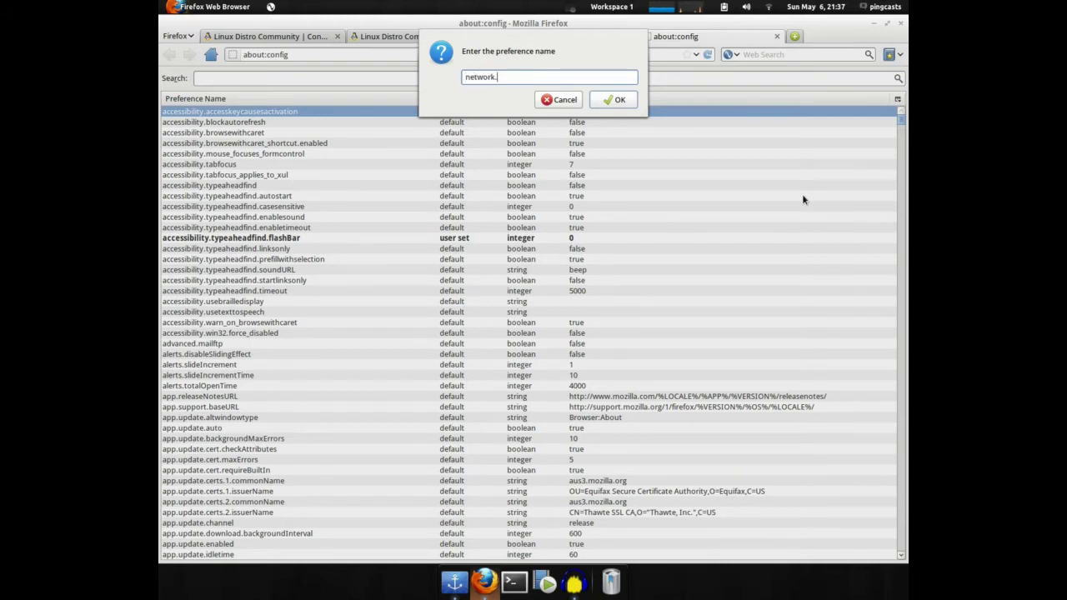
text(protocol-handler.external.mumble)
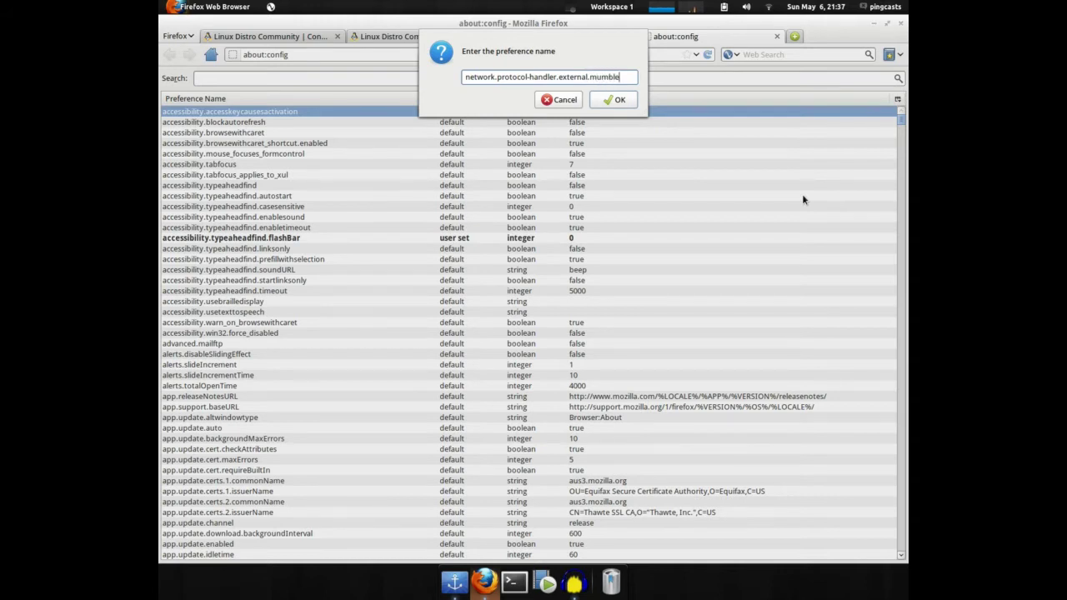
click(614, 99)
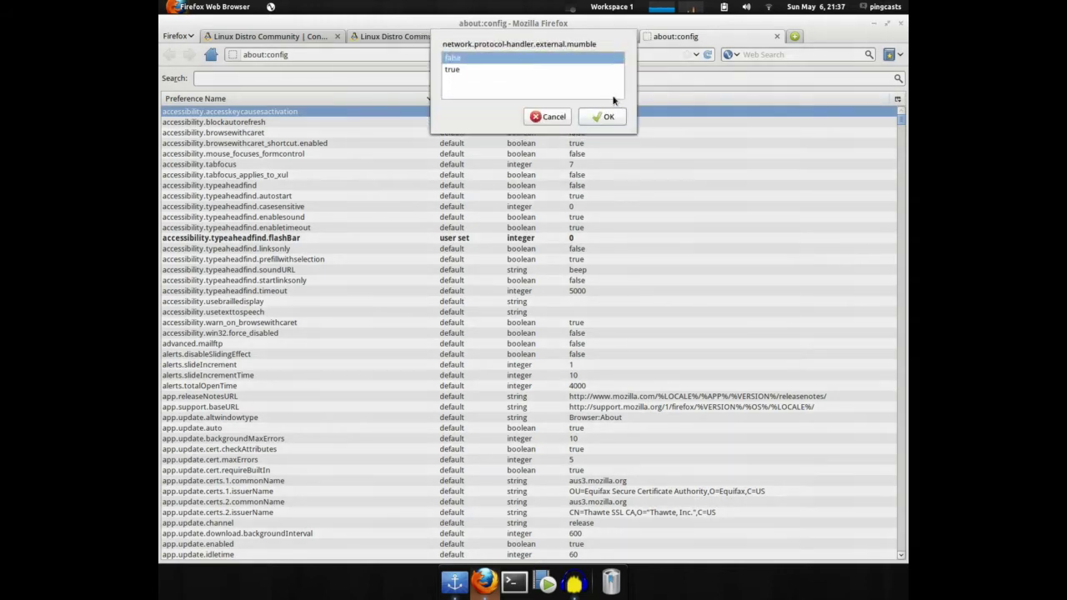
click(472, 69)
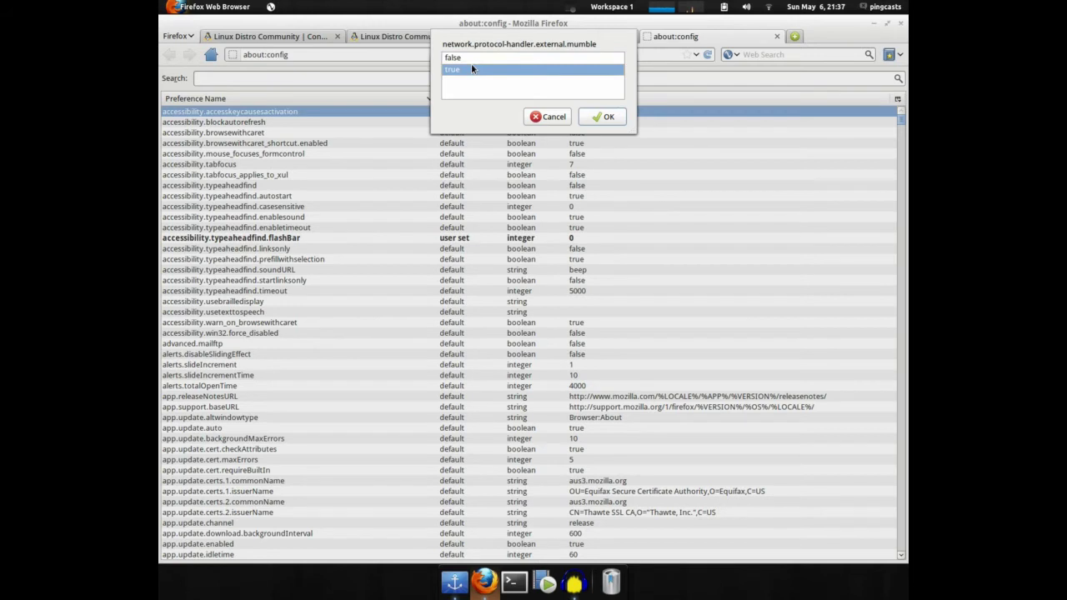
click(587, 115)
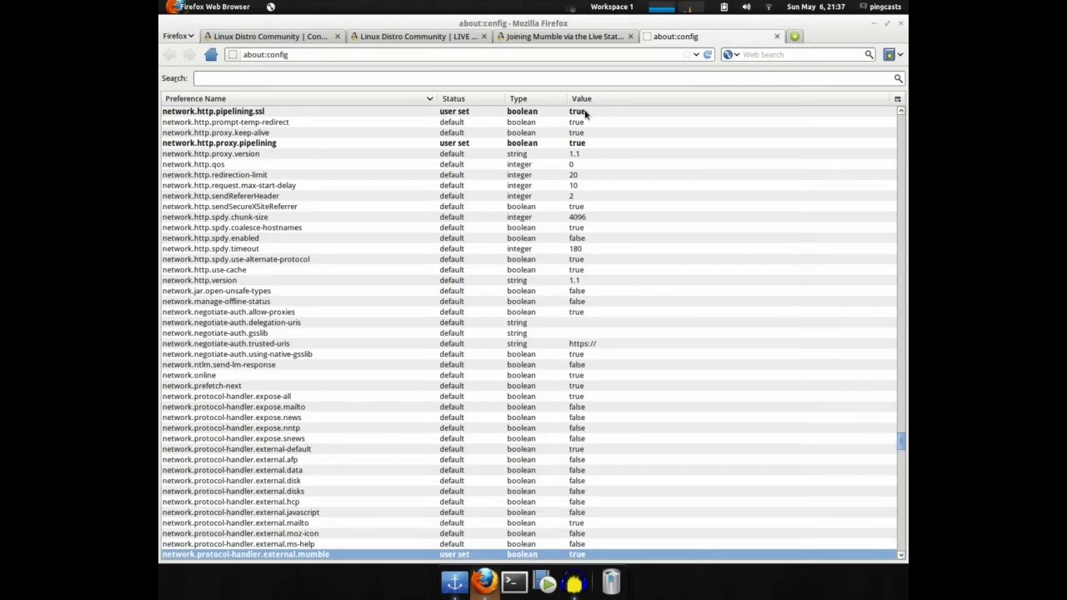
Create a new string preference named network.protocol-handler.app.mumble with the value mumble
right_click(900, 100)
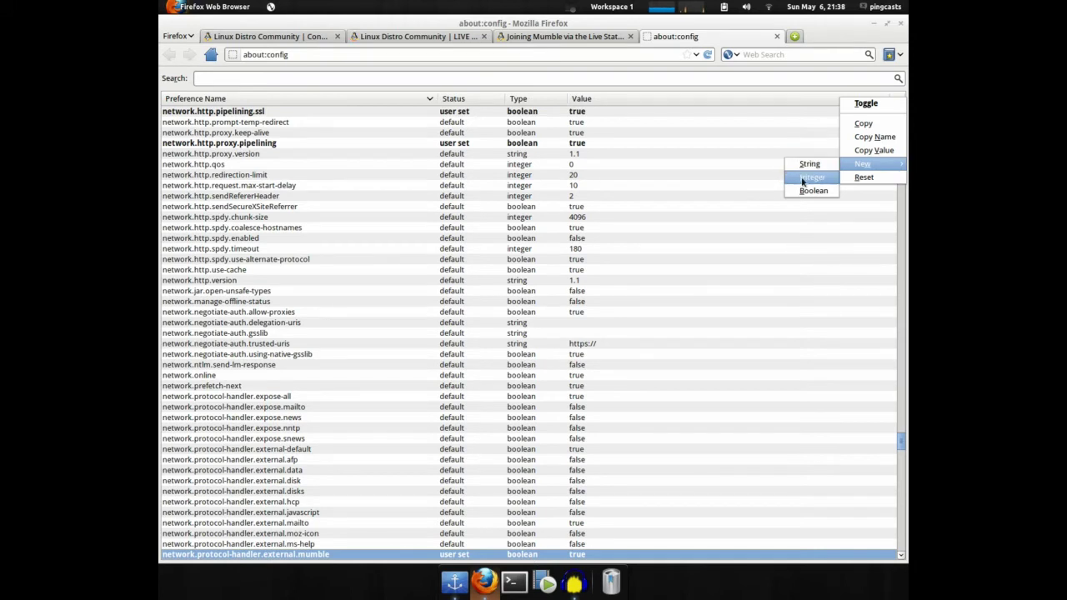
click(808, 164)
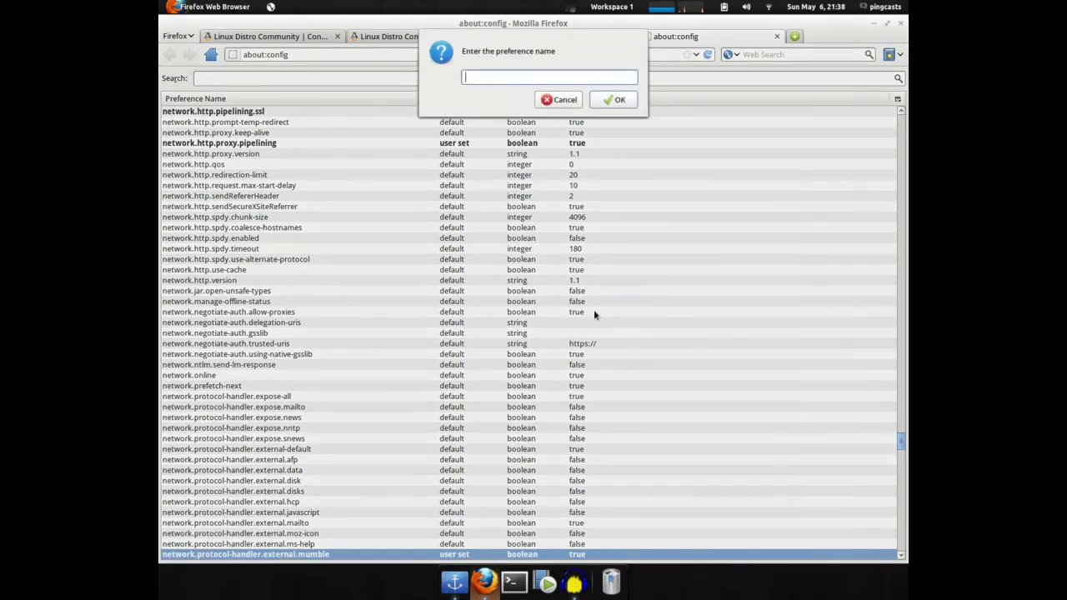
text(network.protocol)
text(-handler.app)
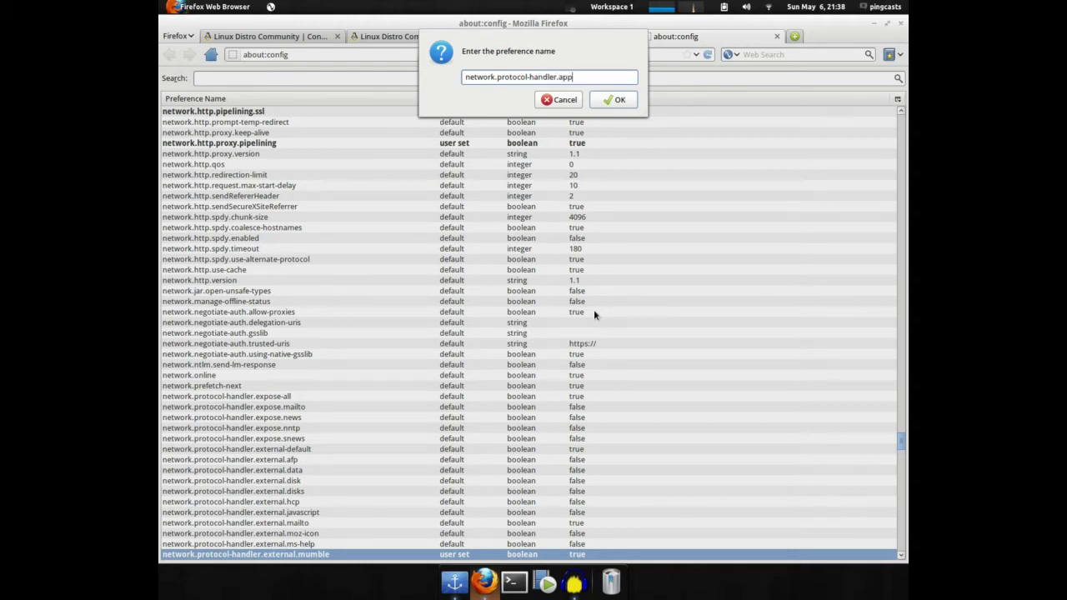
text(.mumble)
click(625, 104)
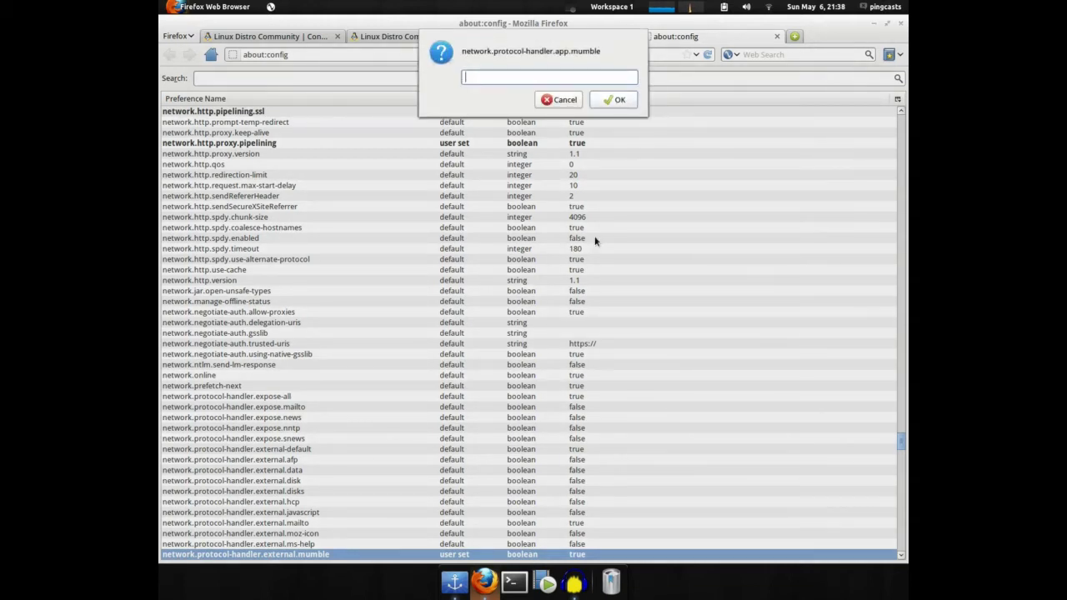
text(mumble)
click(619, 100)
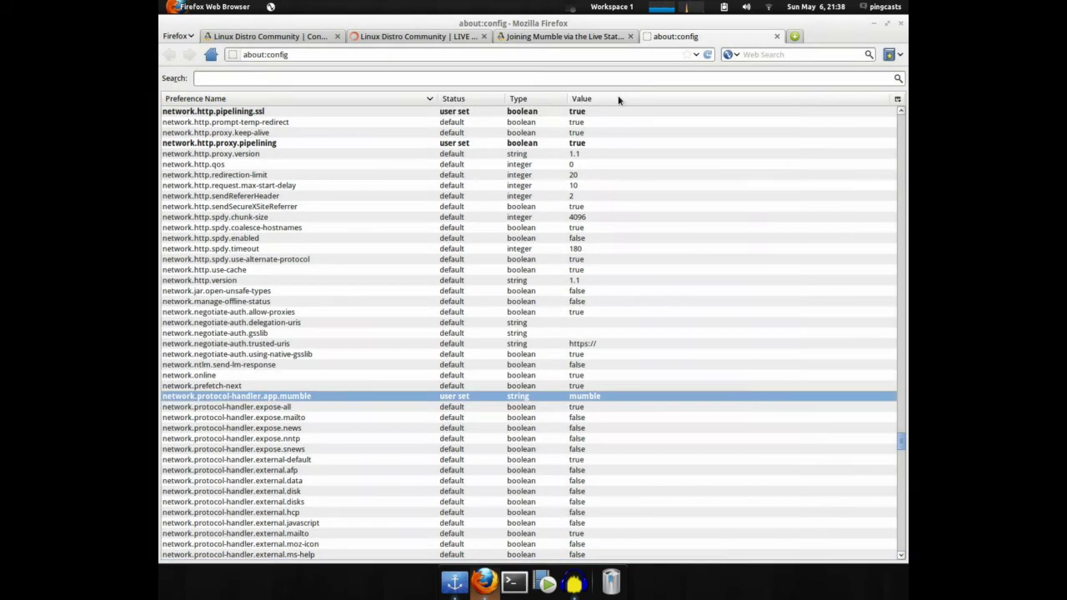
Search the preferences for network.protocol-handler.expose-all and select it to check its value
click(293, 78)
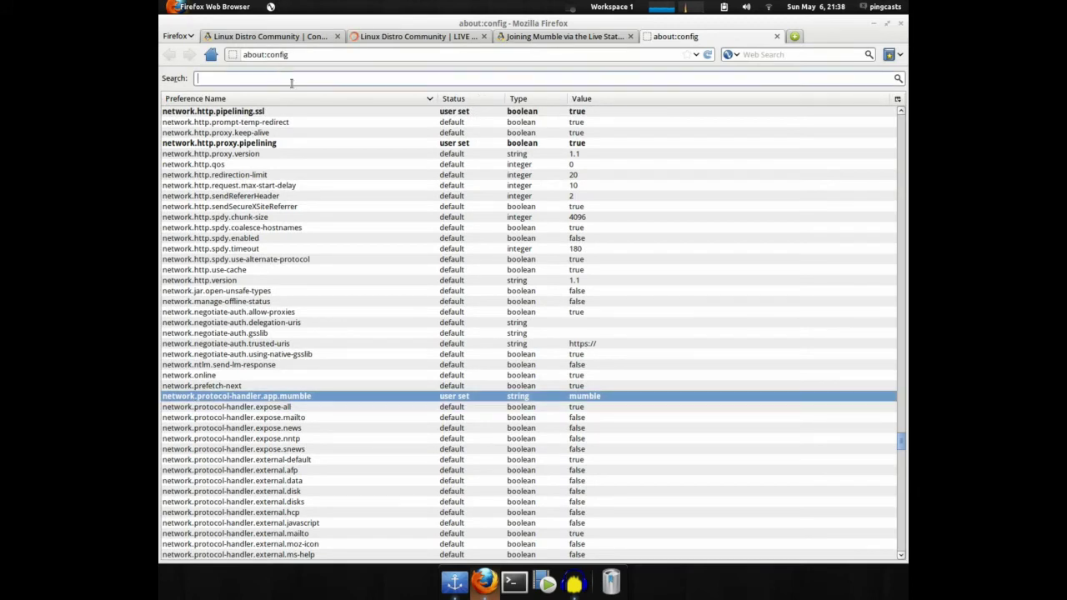
text(network.protocol)
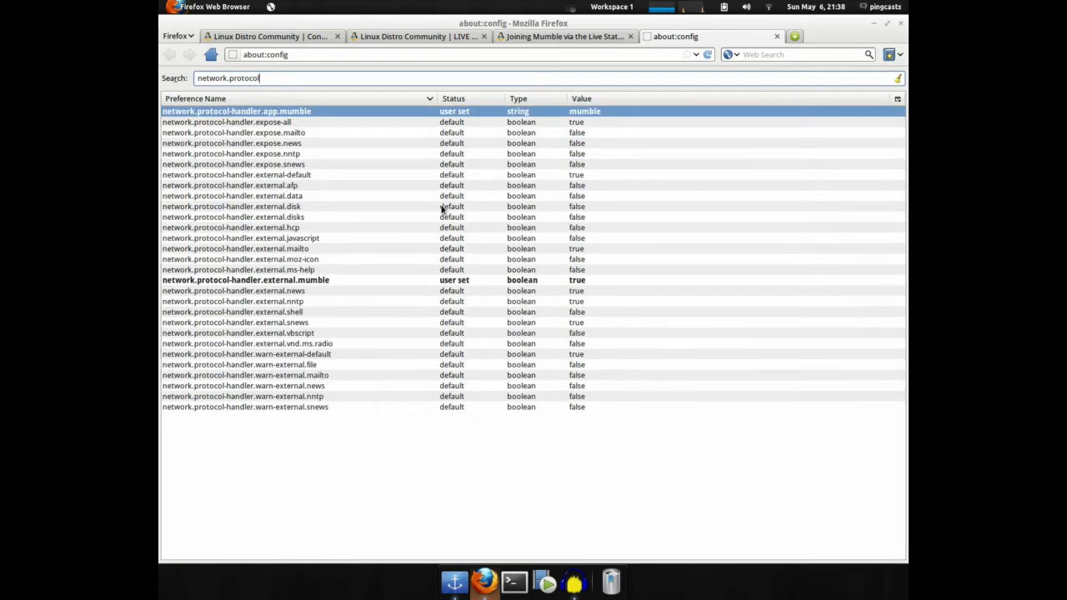
text(-hand)
text(ler.expose)
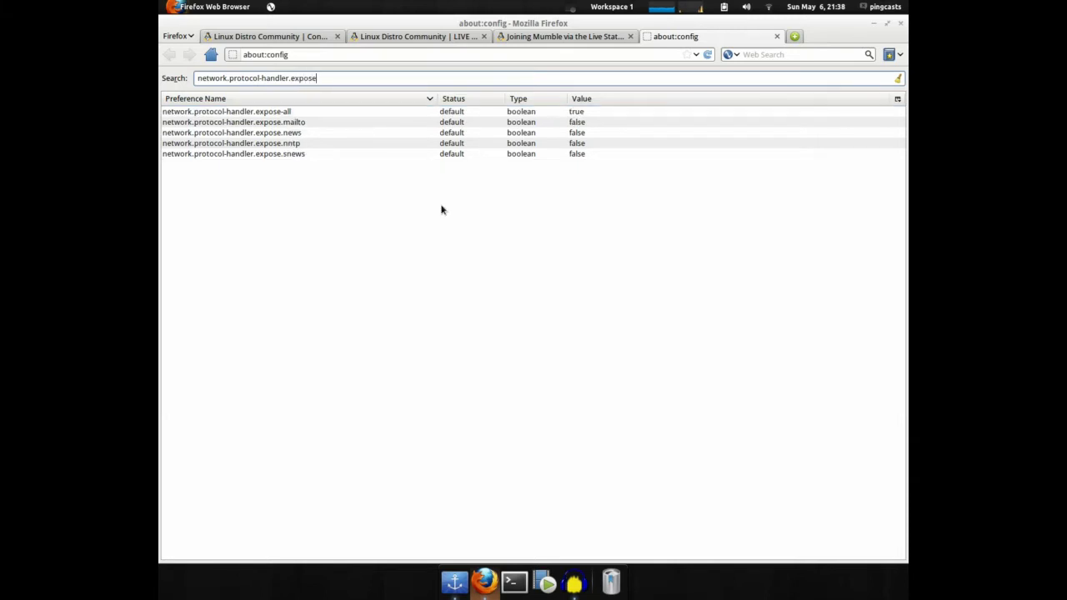
text(-all)
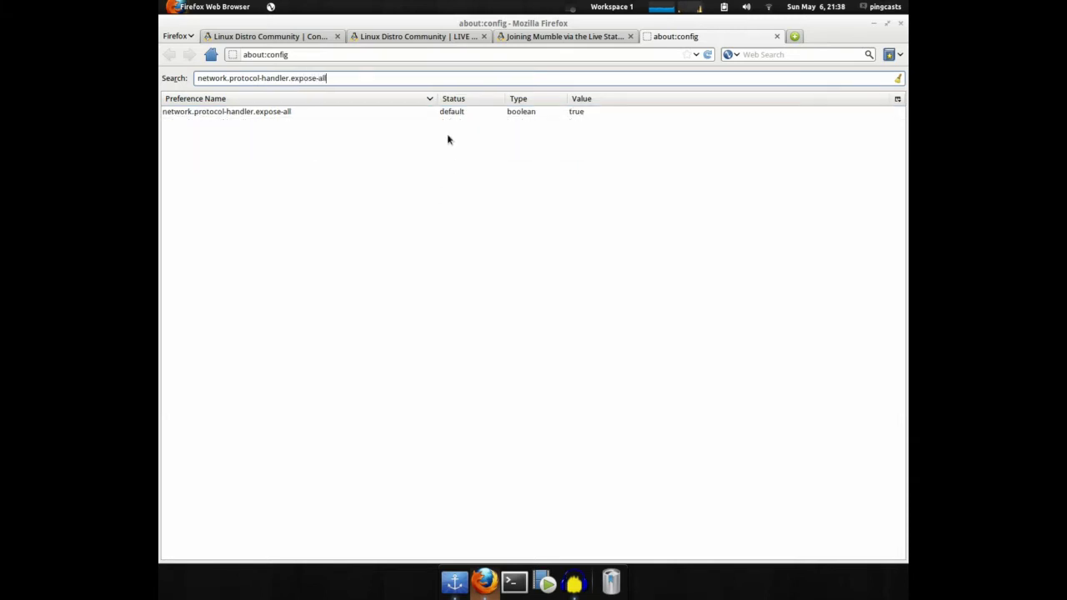
click(558, 112)
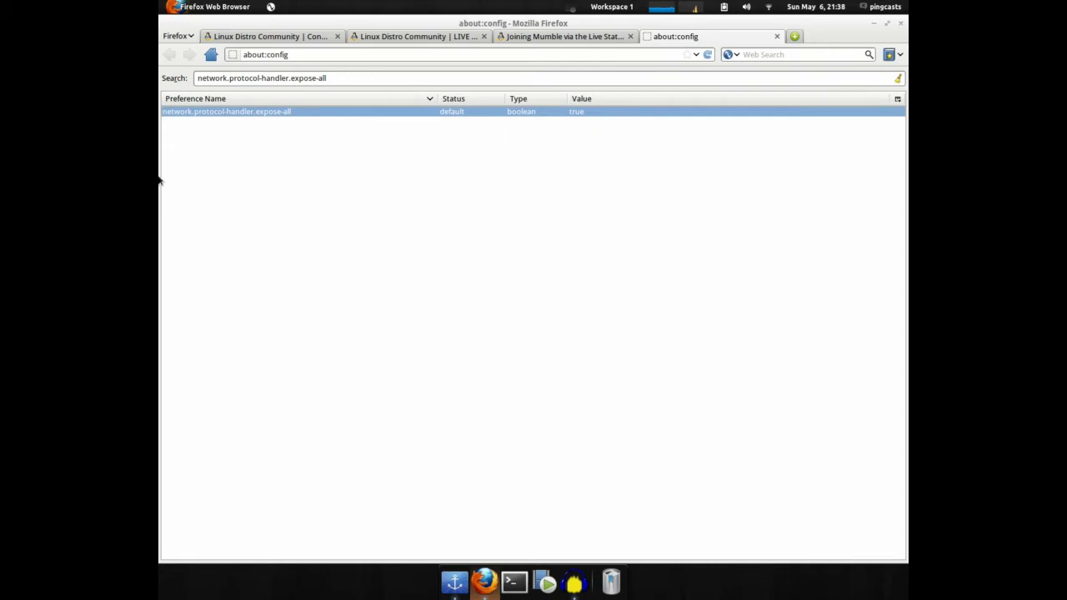
Switch to the file manager's Home folder and show its hidden files
mouse_move(161, 255)
click(191, 247)
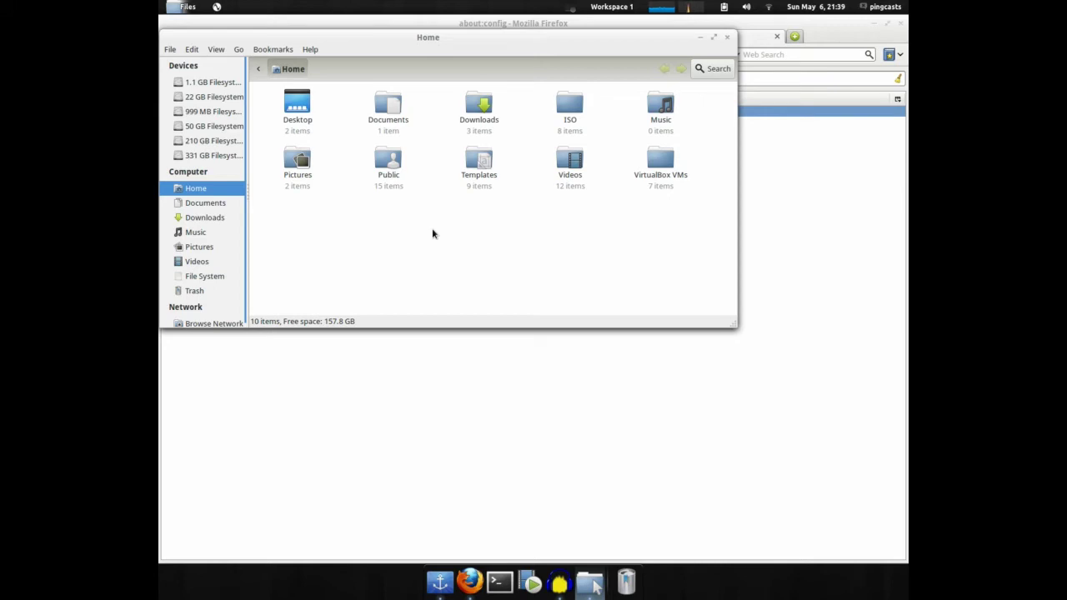
key(ctrl+h)
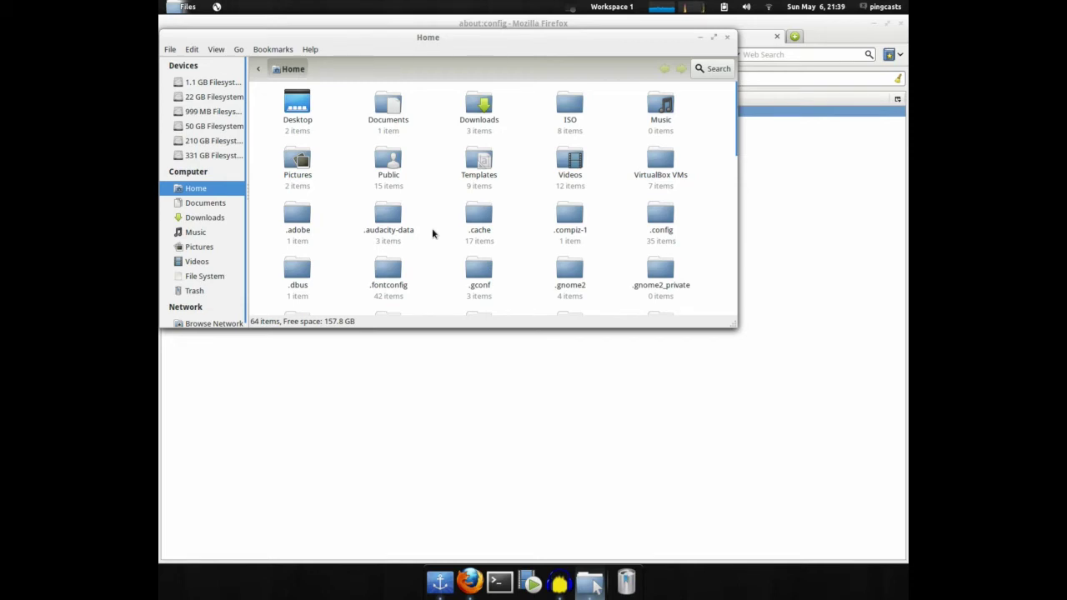
scroll(457, 242, down, 4)
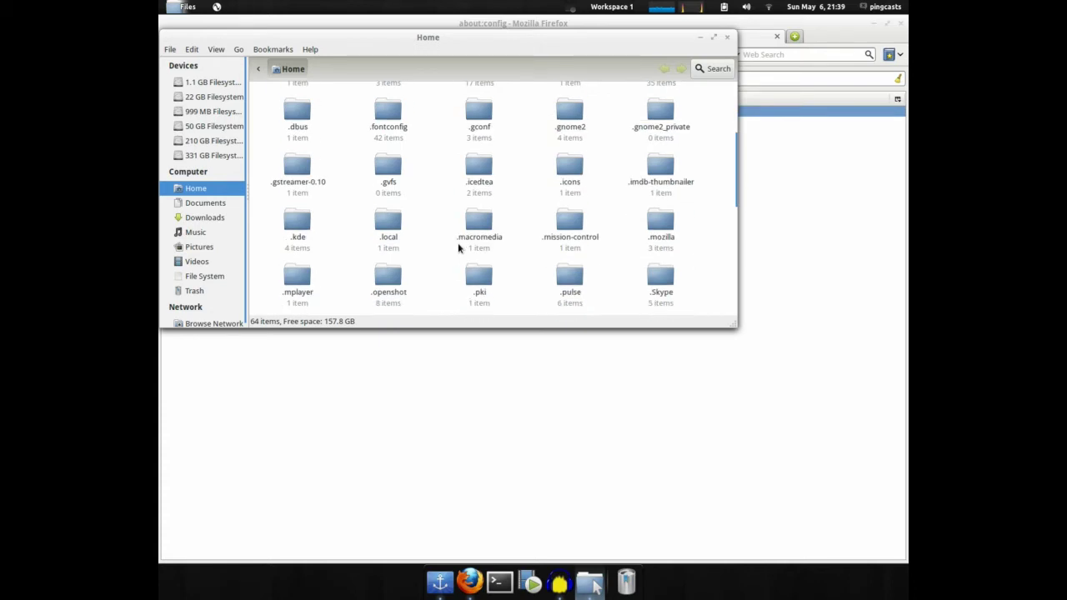
Open mimeapps.list from the .local/share/applications folder in the text editor
double_click(397, 218)
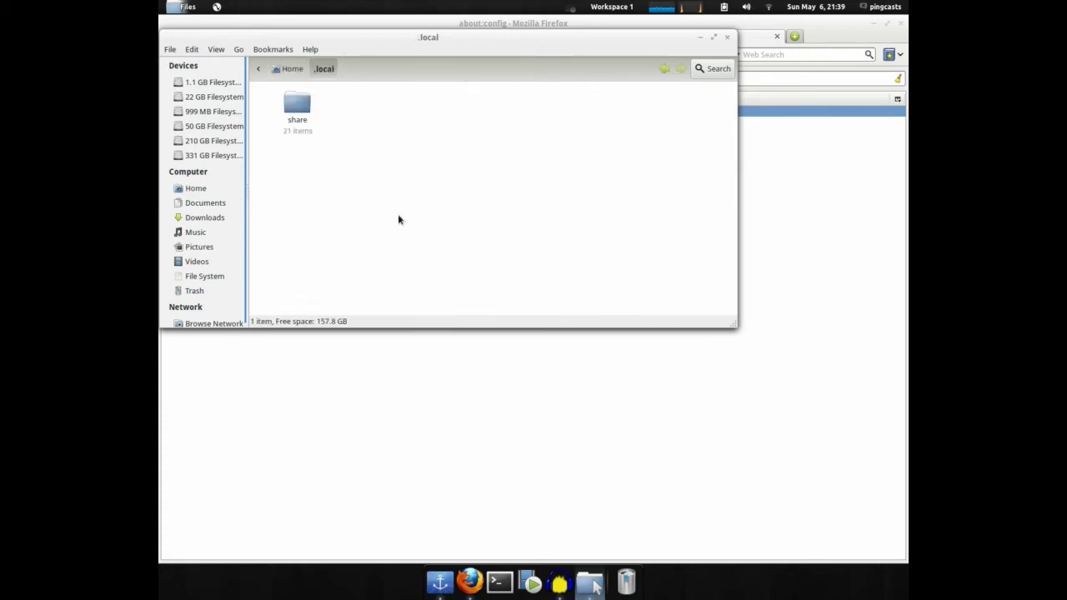
double_click(300, 119)
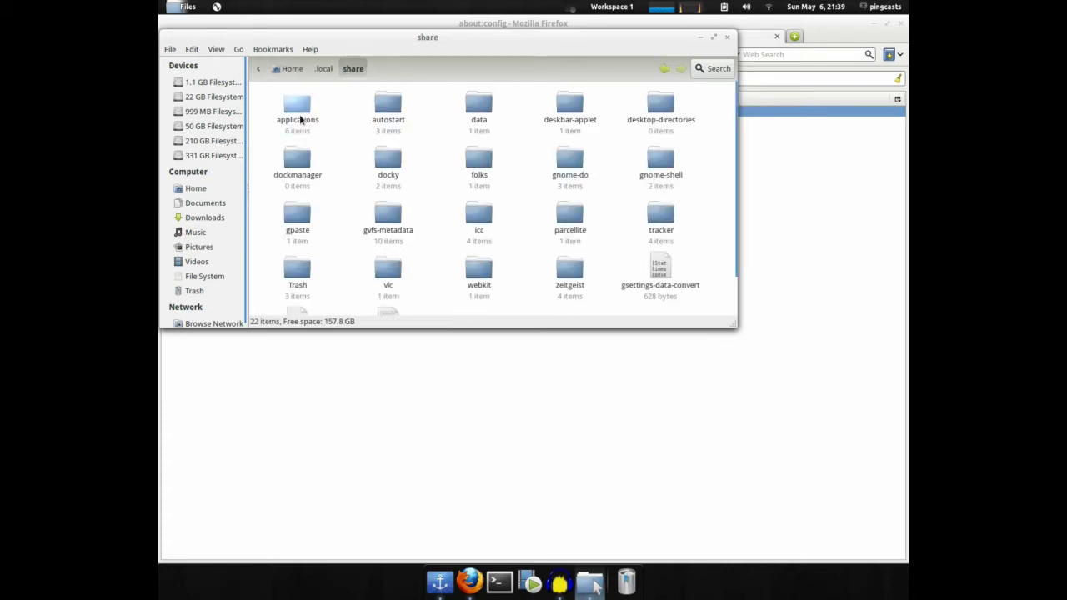
double_click(301, 121)
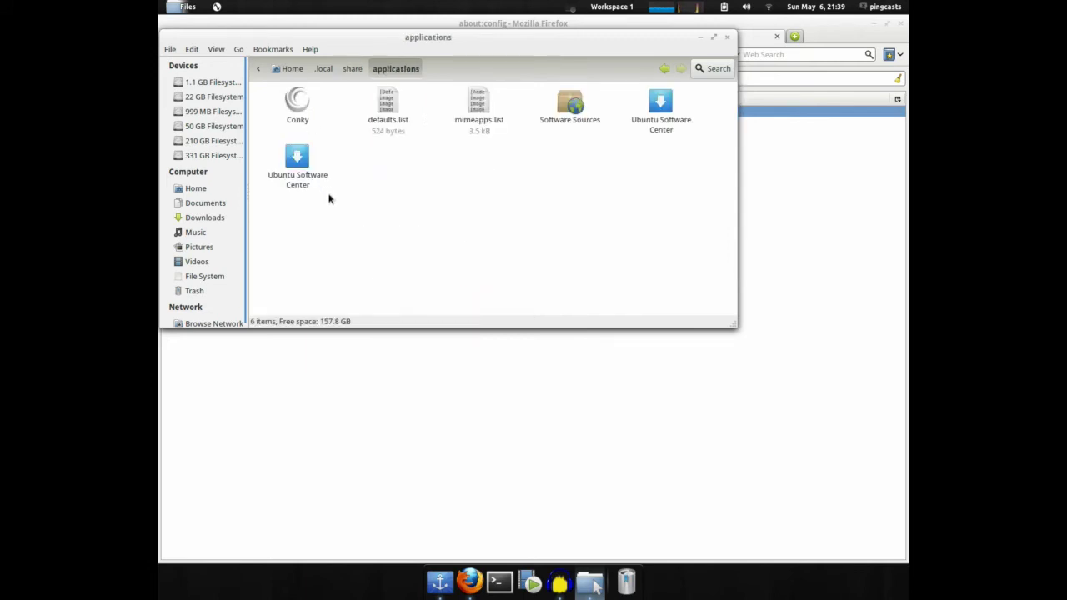
double_click(490, 121)
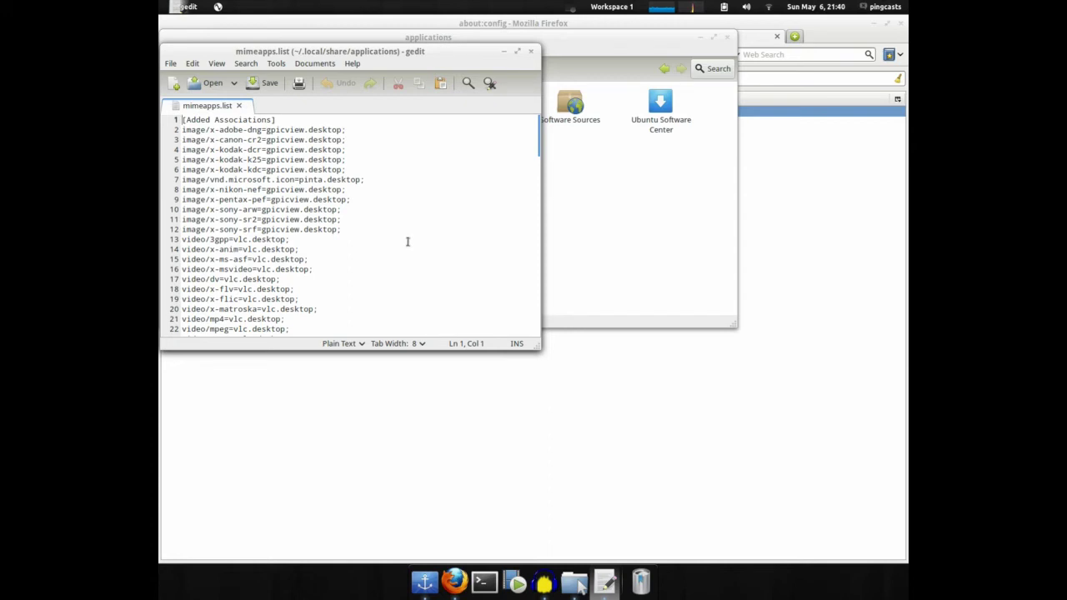
Add the line "application/x-mumble=mumble.desktop;" directly below the [Added Associations] heading
key(End)
key(Return)
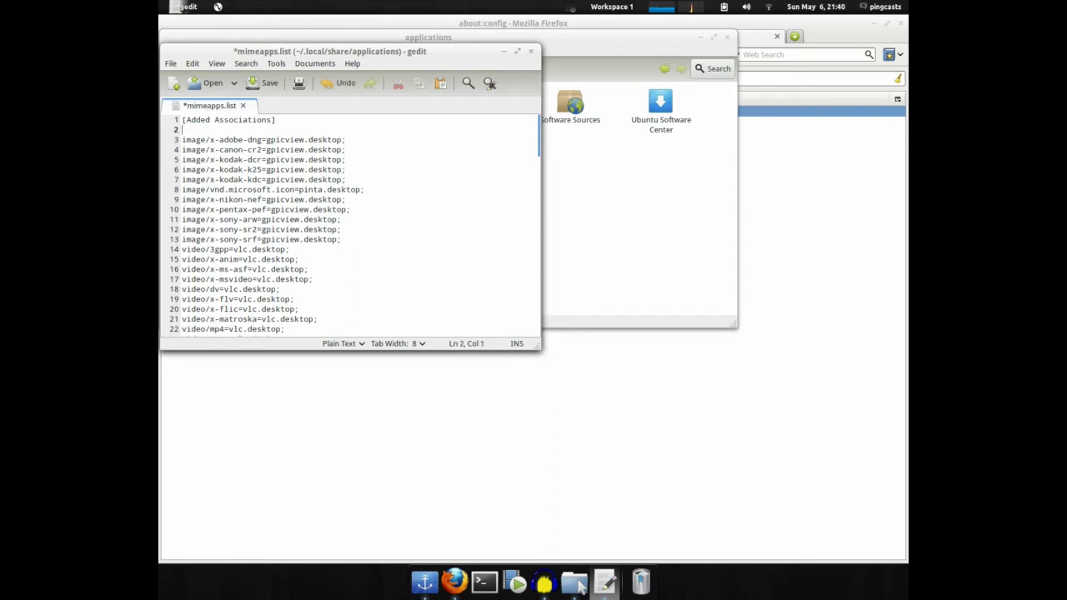
text(application/)
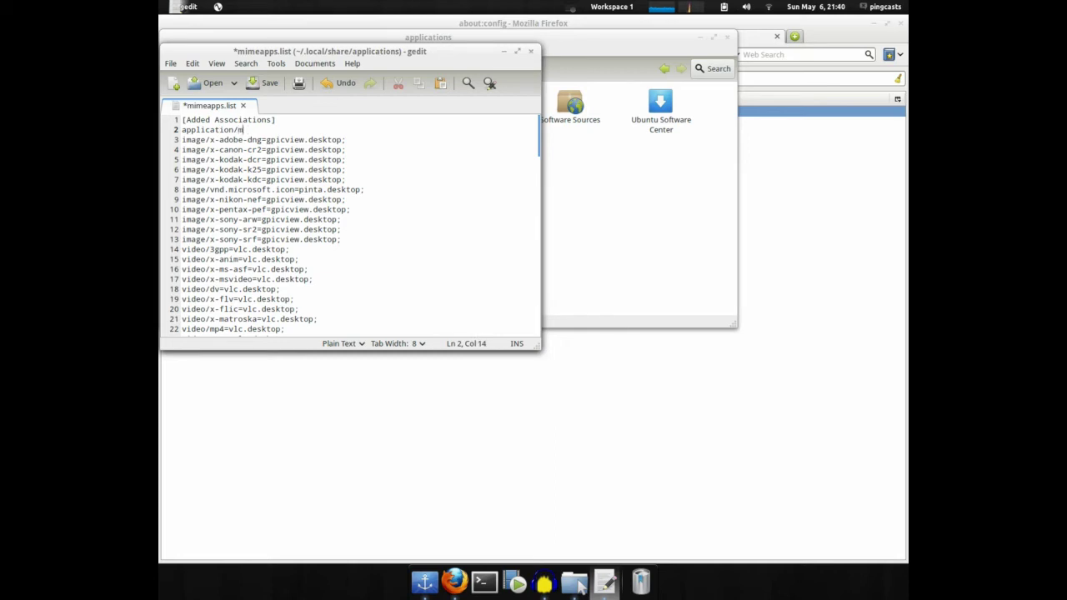
key(BackSpace)
text(/x-mi)
key(BackSpace)
text(umble=mumble.desktop;)
key(Return)
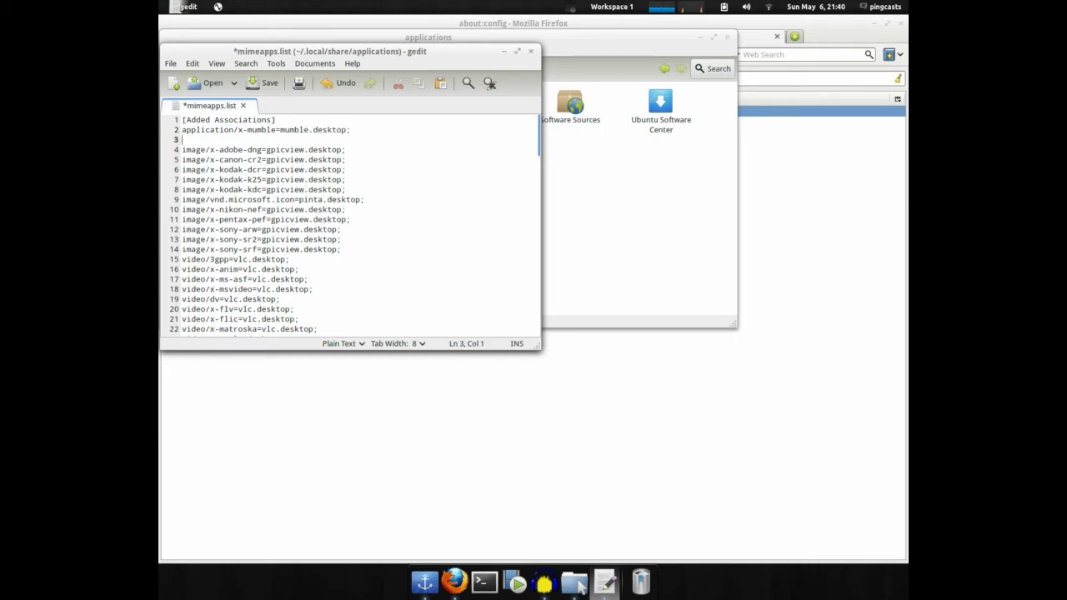
Add the line "applictaion/mumble=mumble.desktop;" below the x-mumble association
text(appkictaion/mumble)
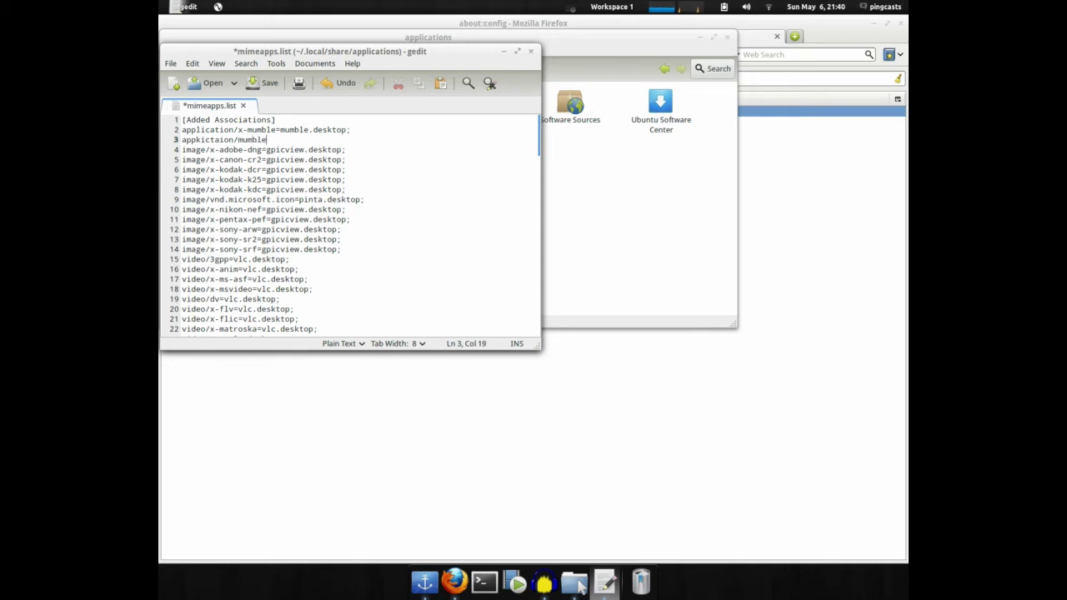
text(=mumble.desktop;)
key(Return)
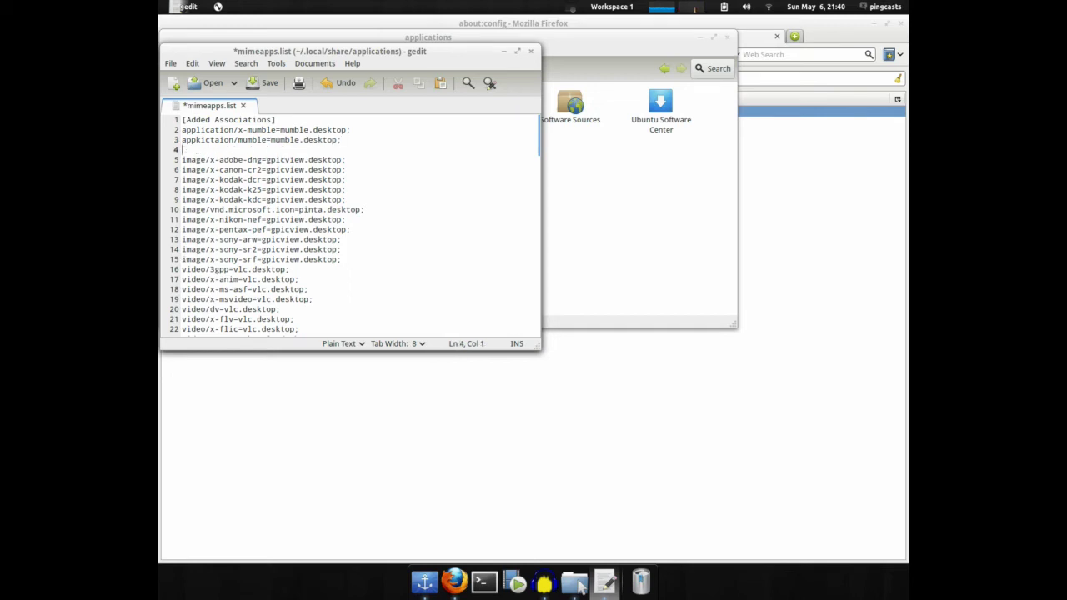
key(Up)
key(Right)
key(Right)
key(Right)
key(BackSpace)
text(li)
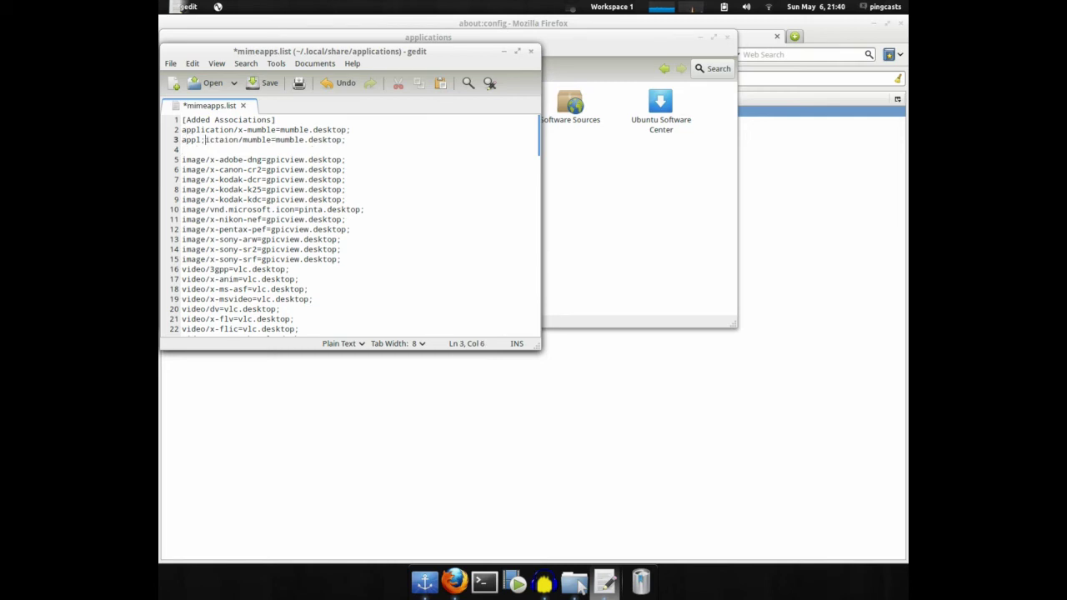
key(BackSpace)
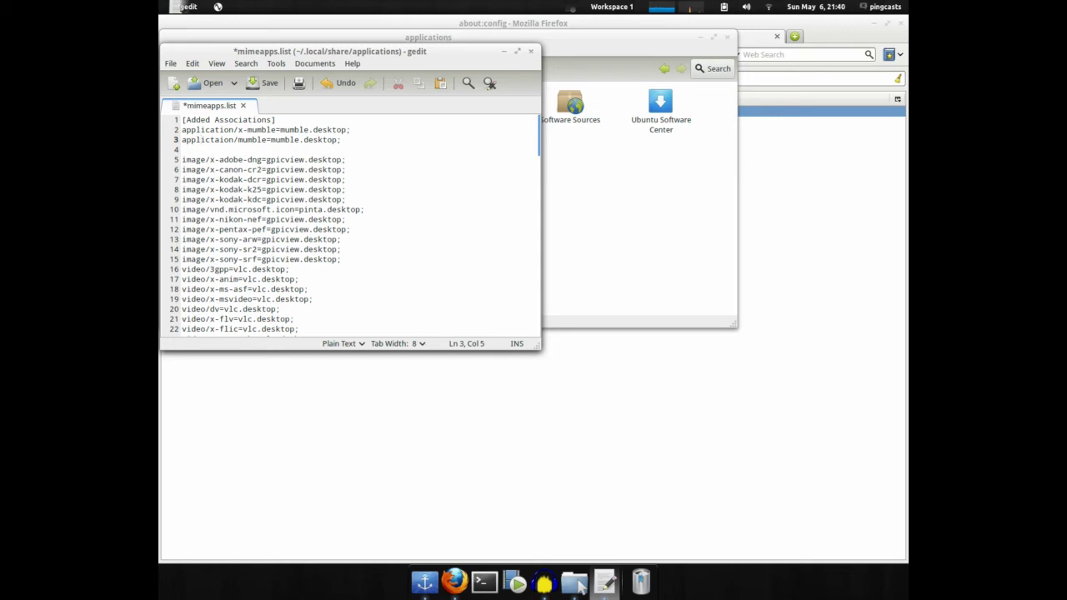
Add "x-scheme-handler/mumble=mumble.desktop;" on line 4, then save and close mimeapps.list
key(End)
key(Down)
text(x-scheme-handler)
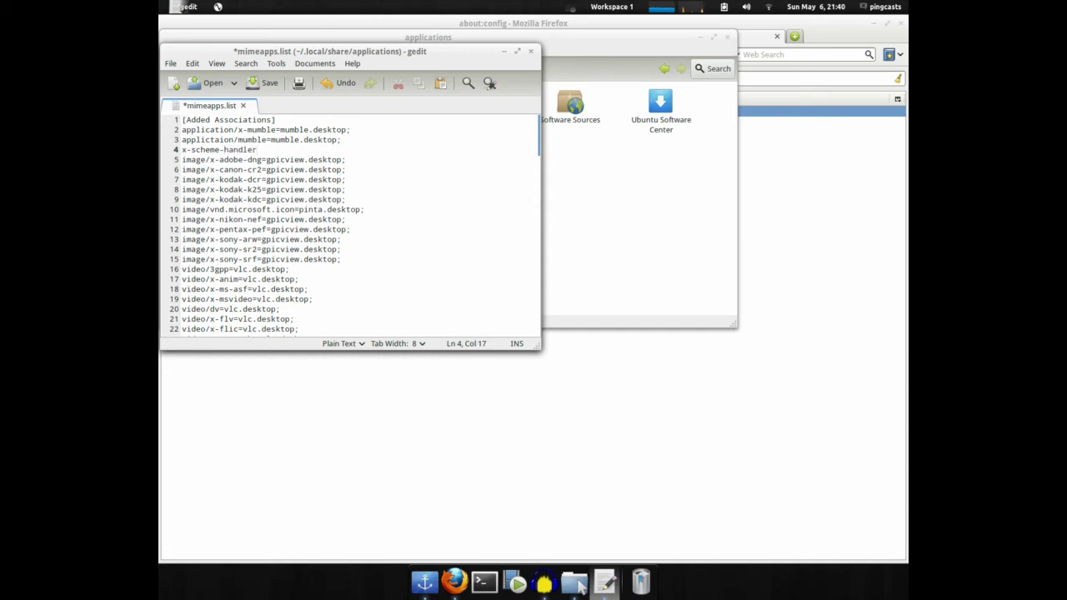
text(/mumble=mumble.desktop;)
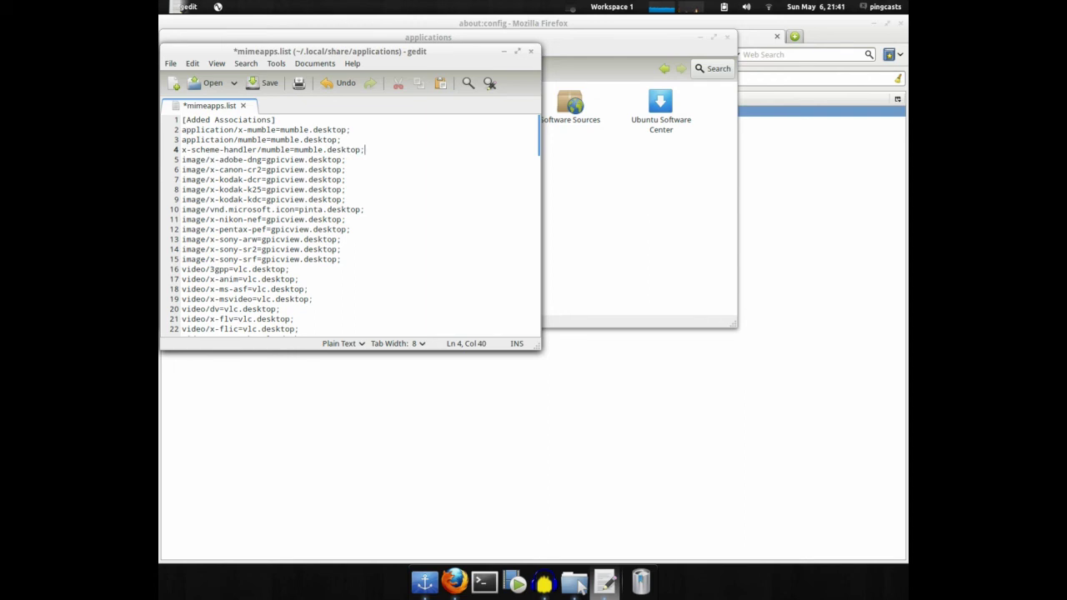
click(246, 87)
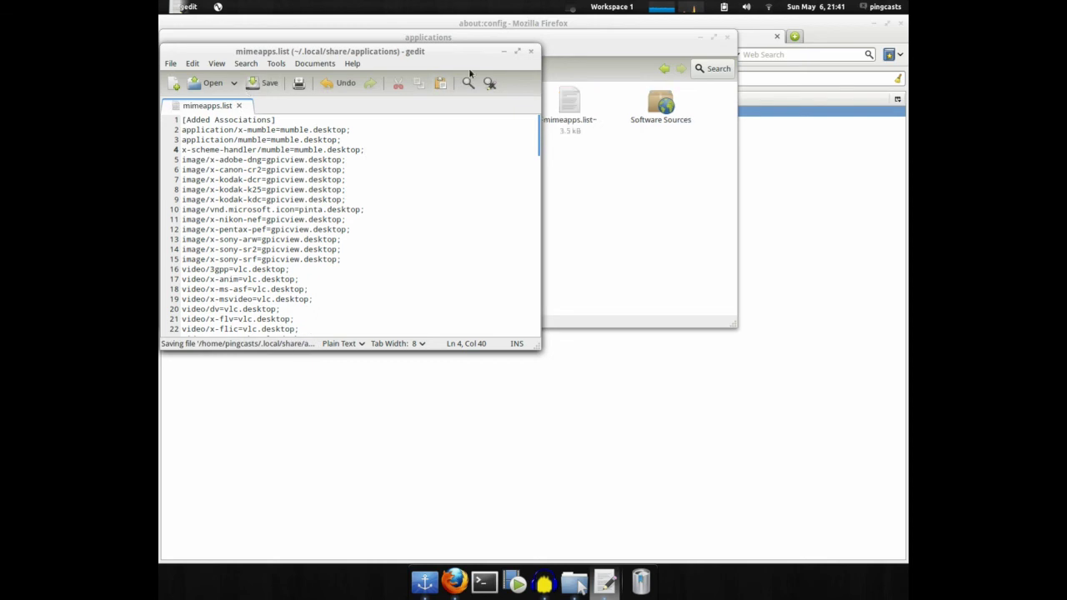
click(530, 51)
Hide the hidden files in the Home folder and close both the file manager and the about:config tab
click(291, 70)
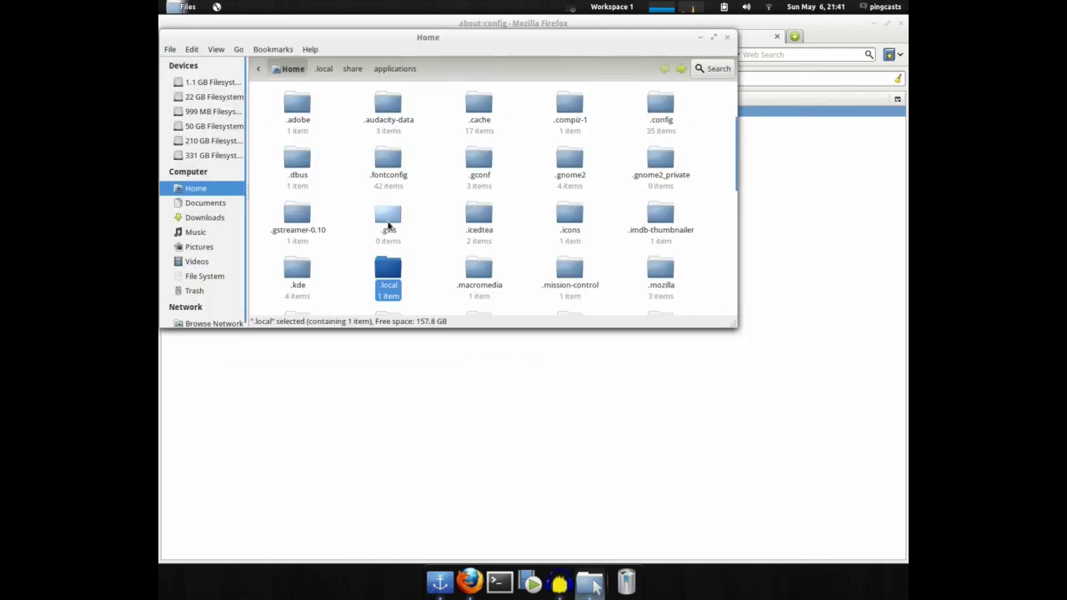
key(ctrl+h)
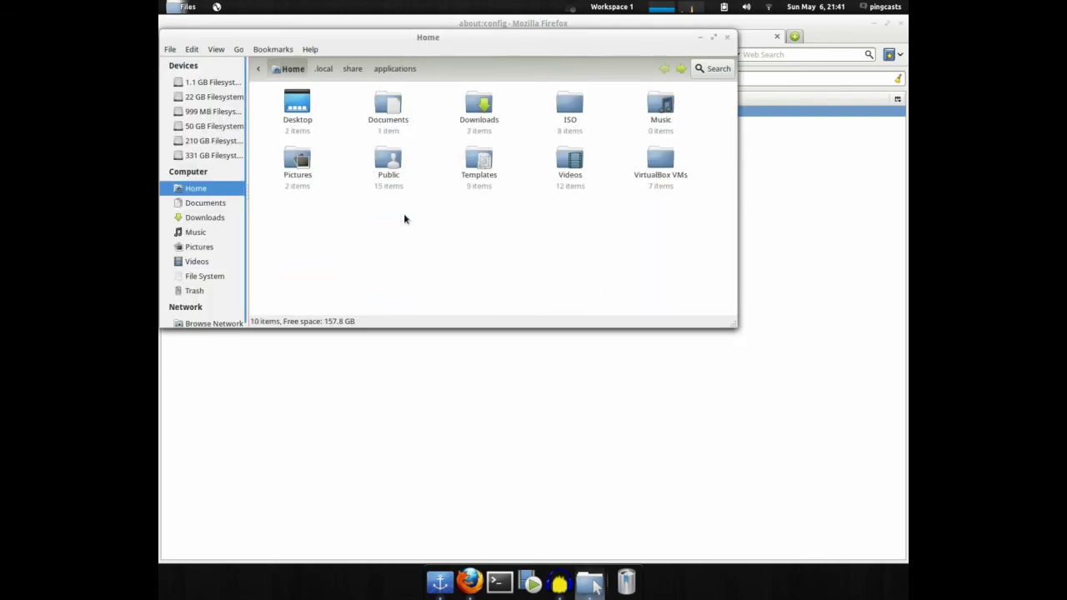
click(727, 37)
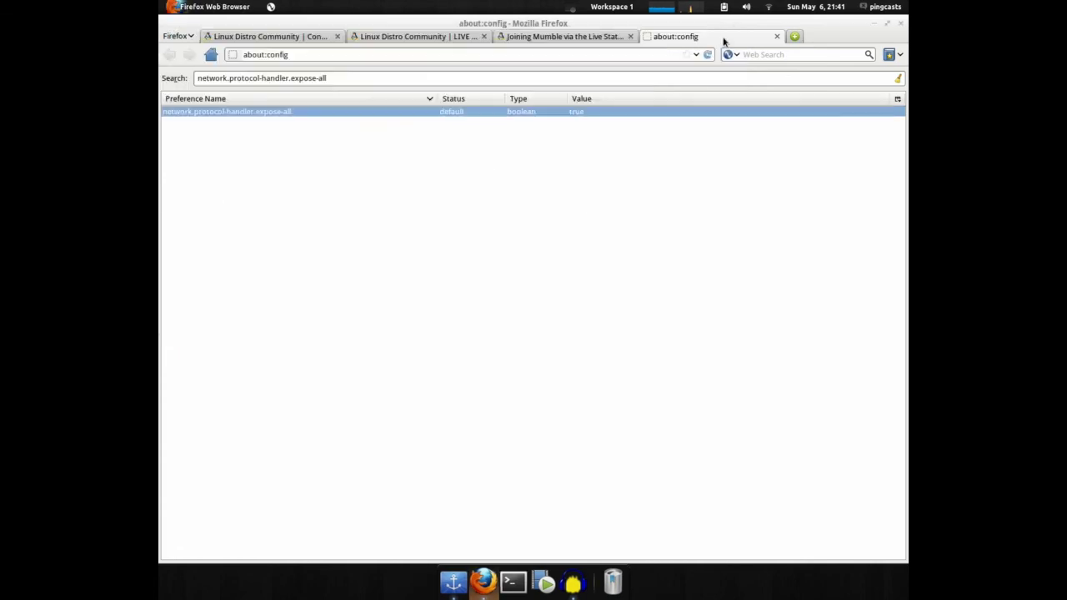
click(777, 36)
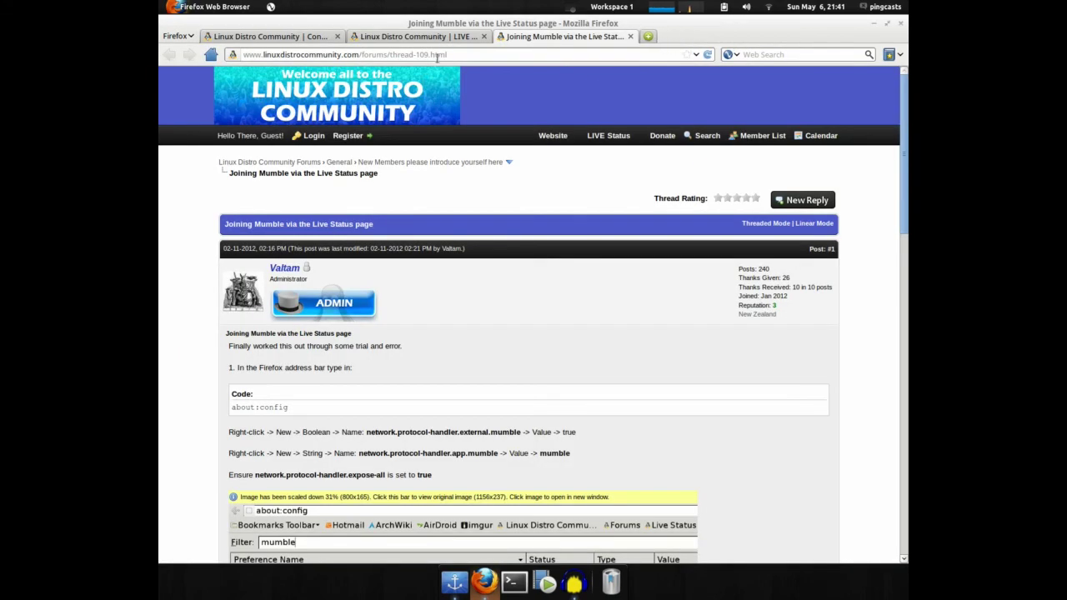
Test the Connect link on the Live Status page and cancel the application launch dialog without remembering the choice
click(429, 37)
click(541, 539)
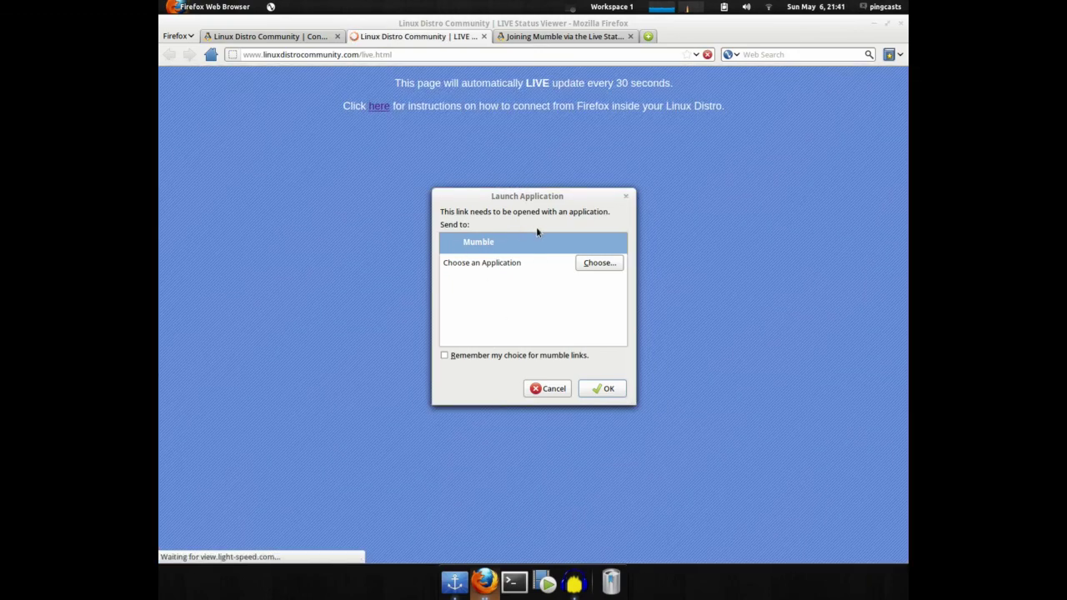
click(445, 356)
click(444, 356)
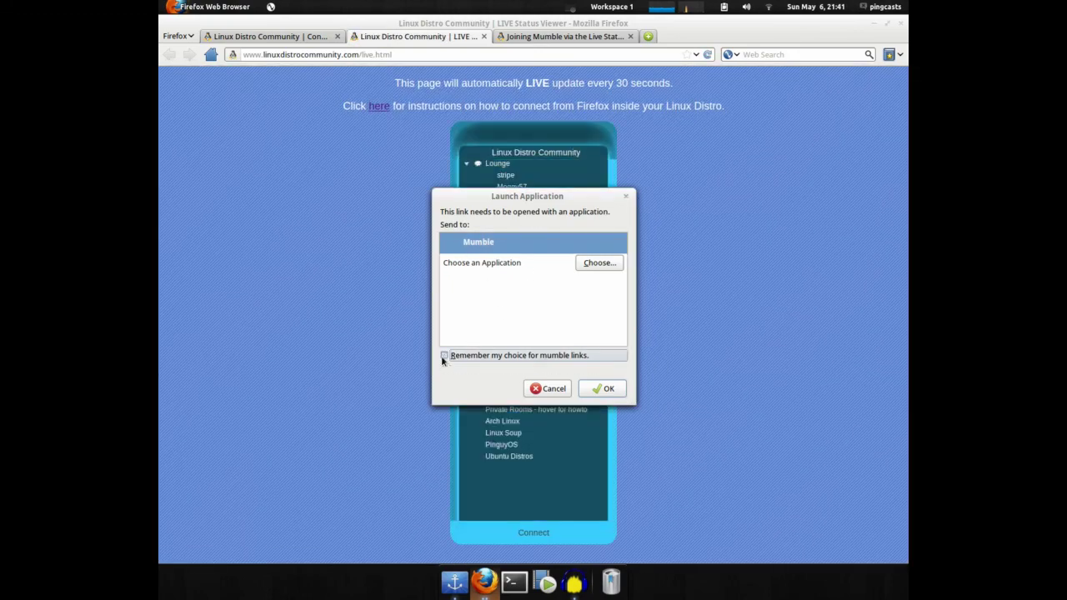
click(551, 388)
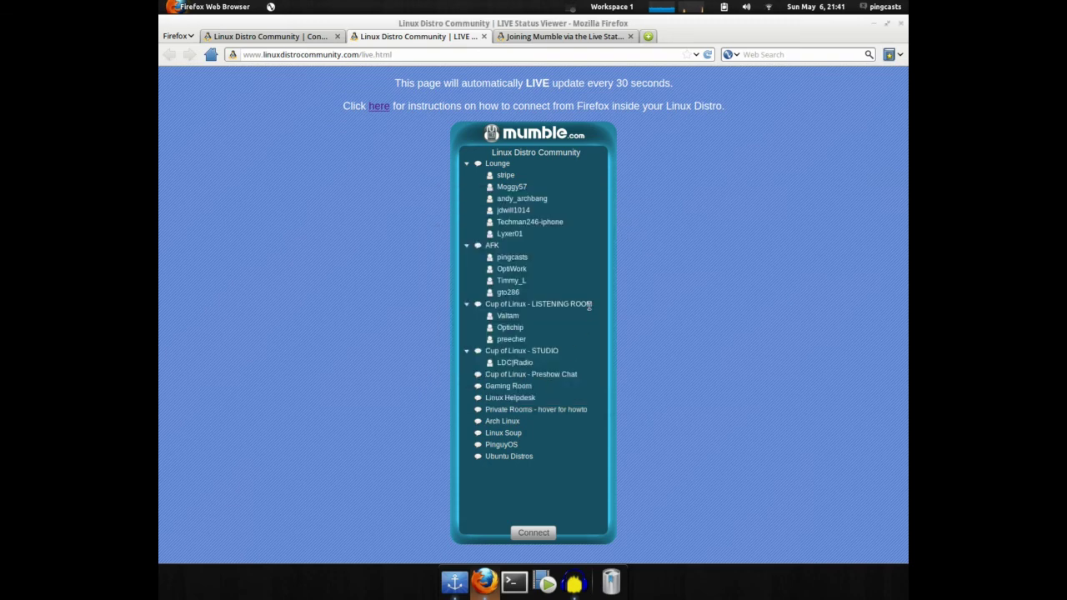